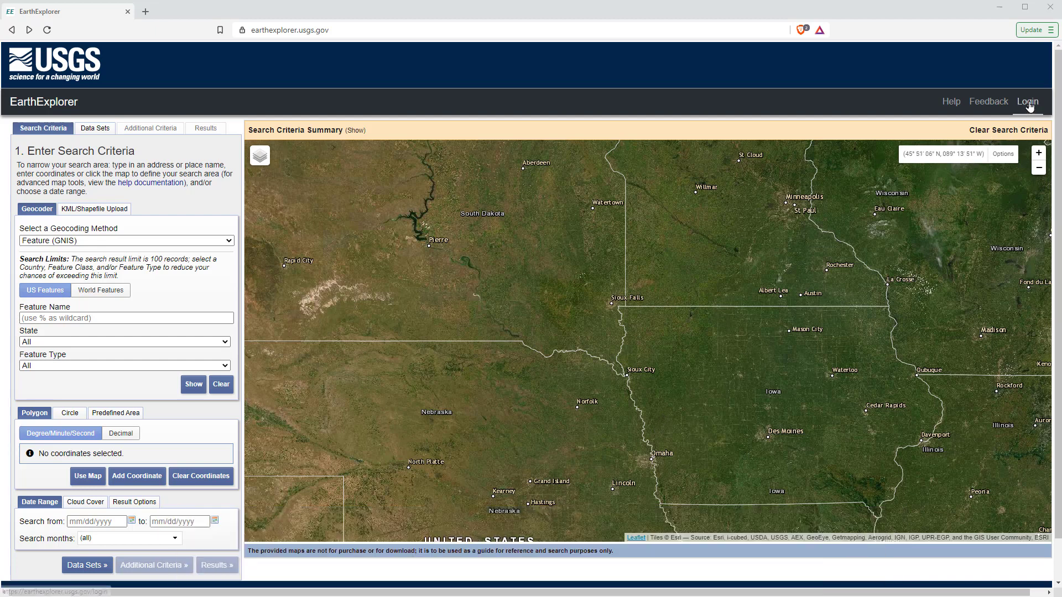
Open the USGS login page and begin creating a new account.
click(1028, 104)
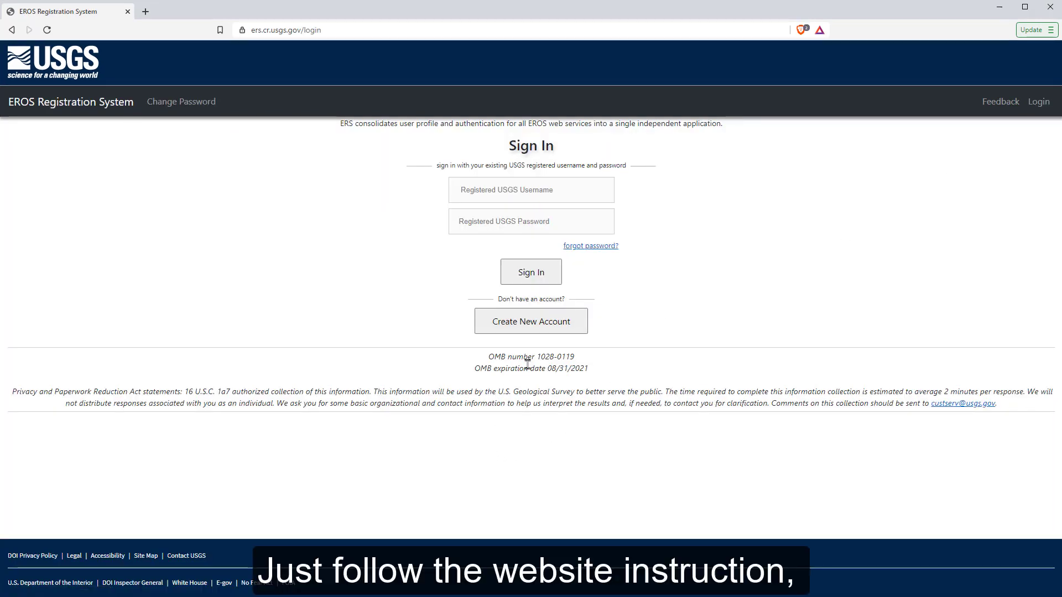
click(545, 331)
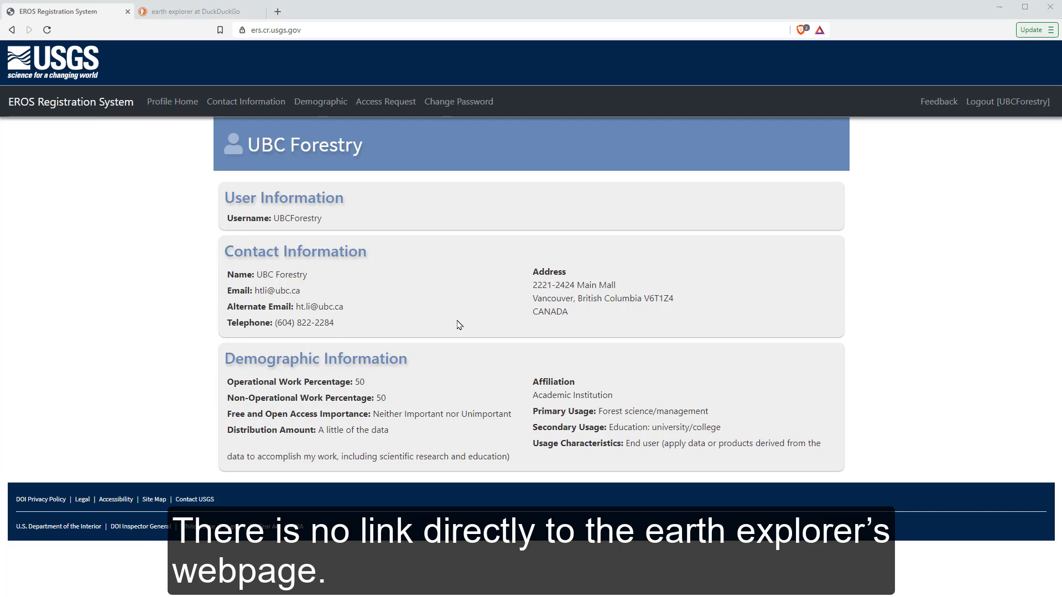
Reopen EarthExplorer from the "earth explorer" search results.
click(199, 14)
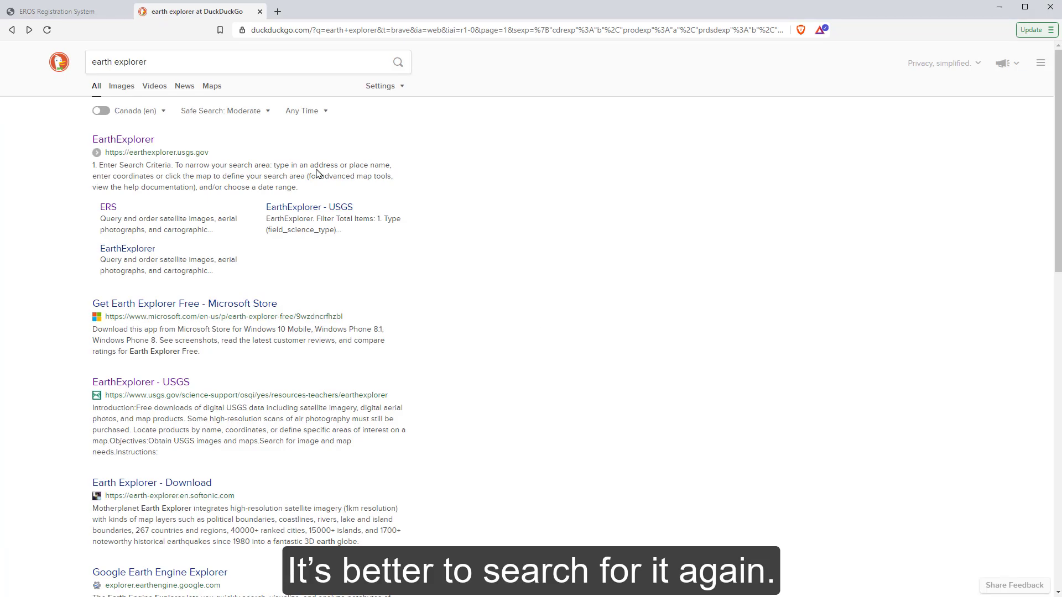
click(149, 139)
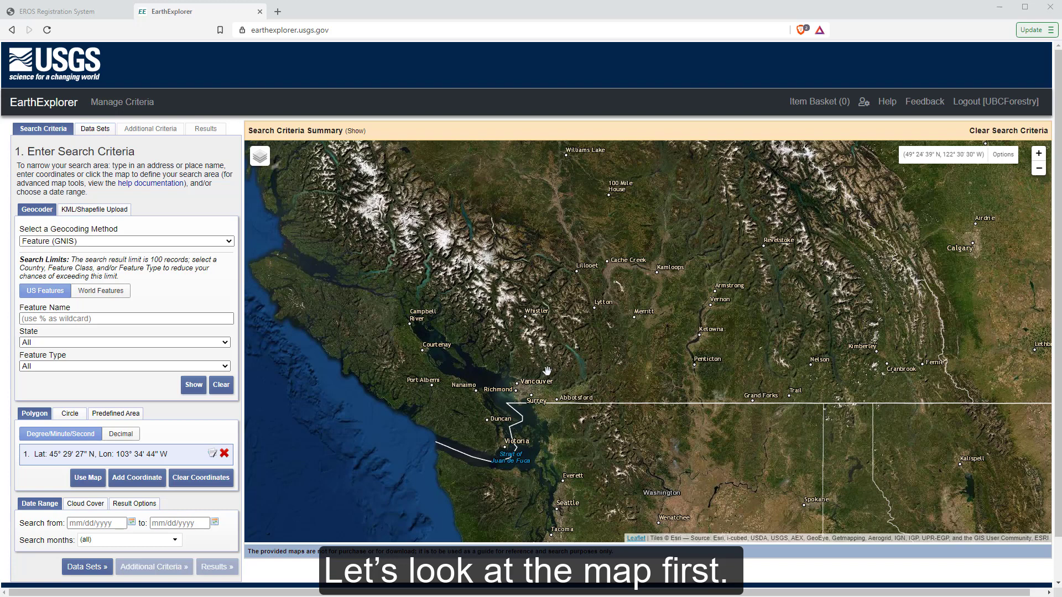
drag(595, 292, 631, 308)
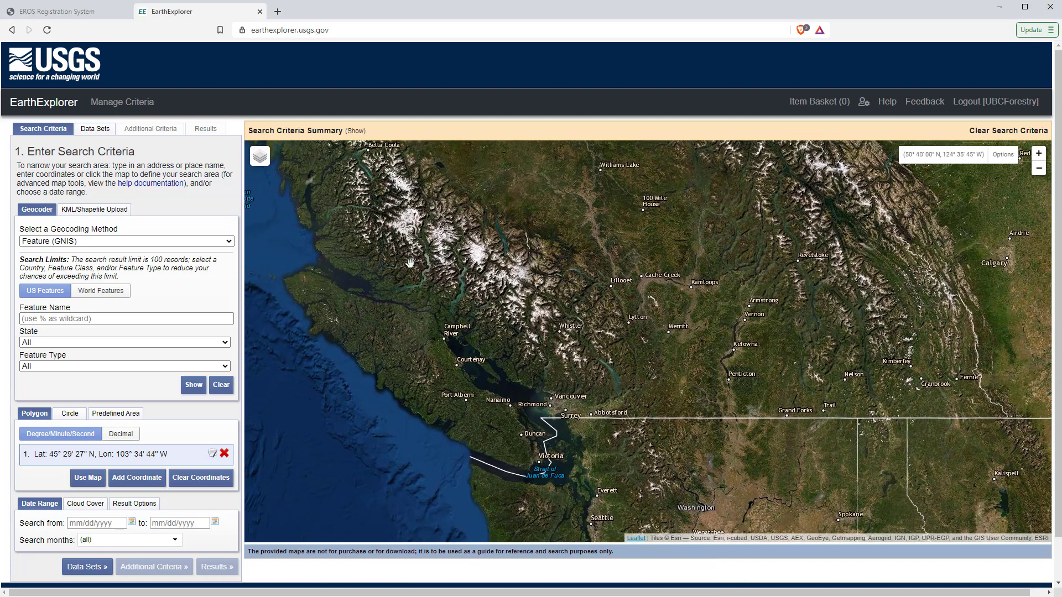
Preview the Light Gray, Dark Gray, OpenStreetMap and The National Map basemaps, and return to ESRI World Imagery.
mouse_move(261, 165)
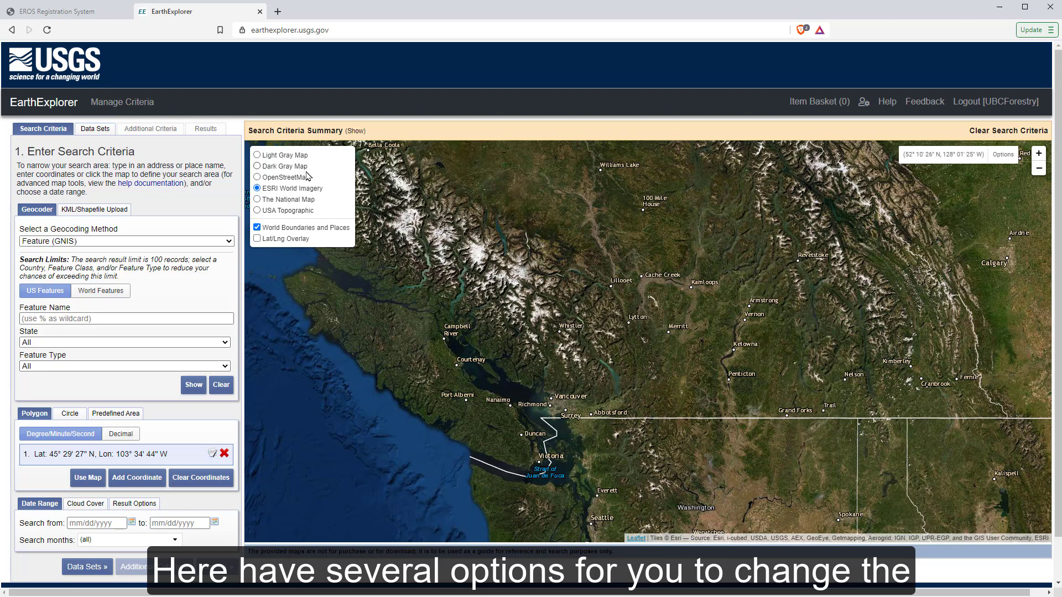
click(292, 157)
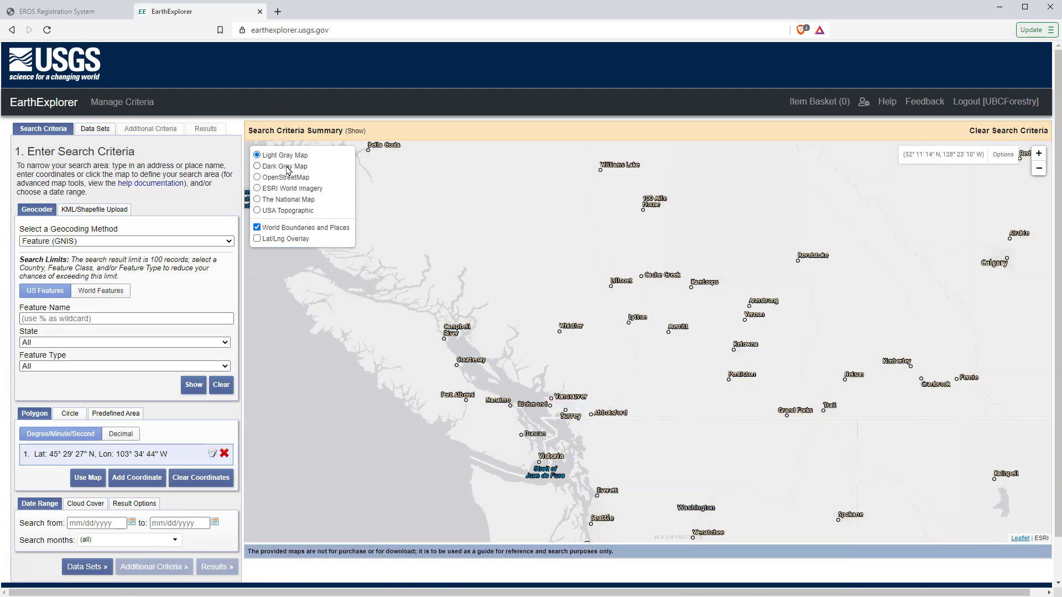
click(287, 168)
click(286, 177)
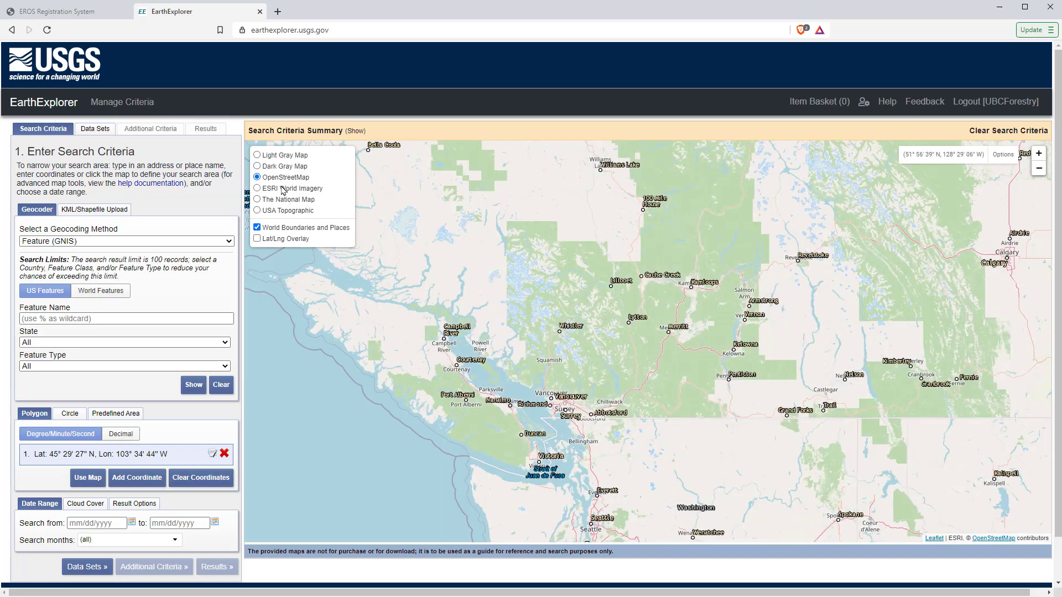
click(286, 188)
click(286, 200)
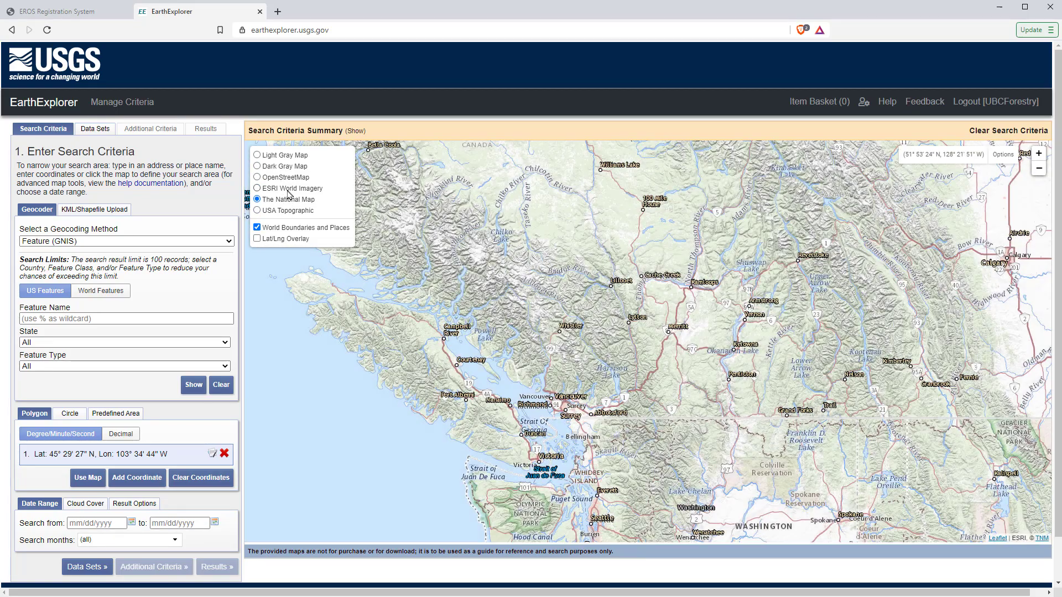
click(287, 188)
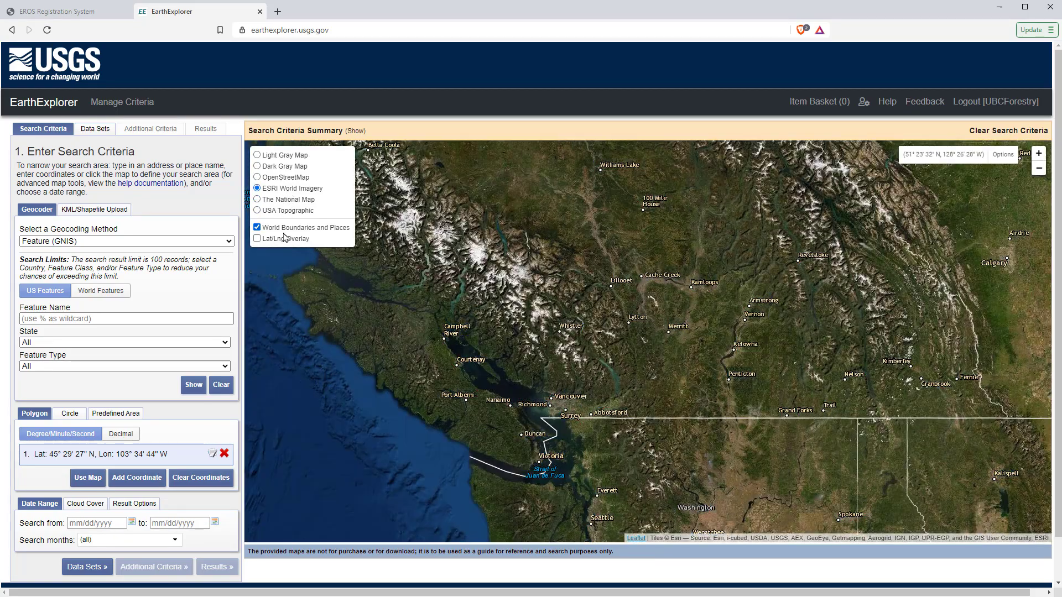
Switch the basemap to Dark Gray Map and toggle the Lat/Lng Overlay.
click(257, 166)
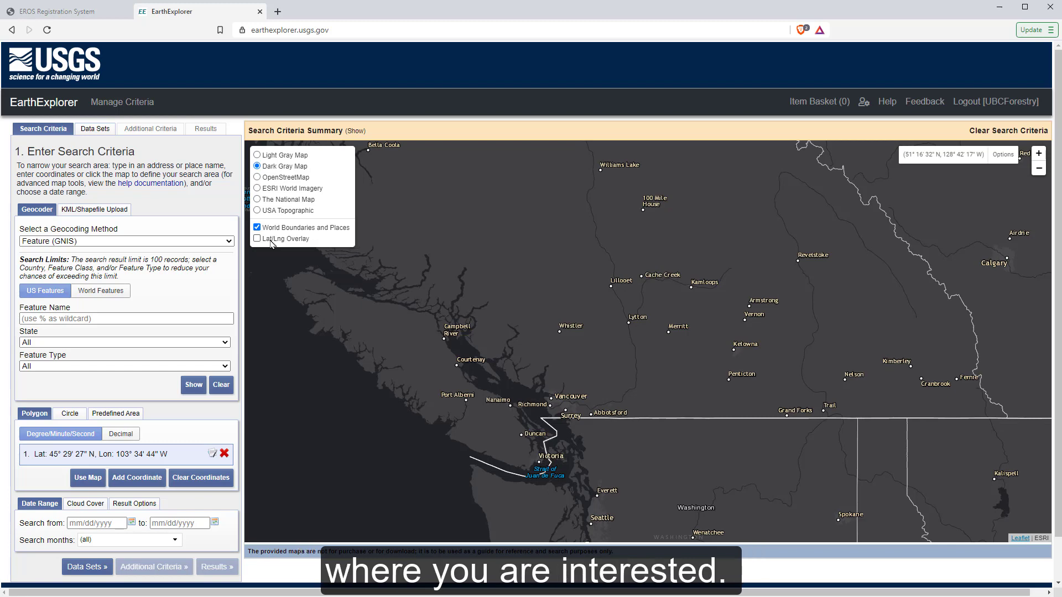
click(271, 242)
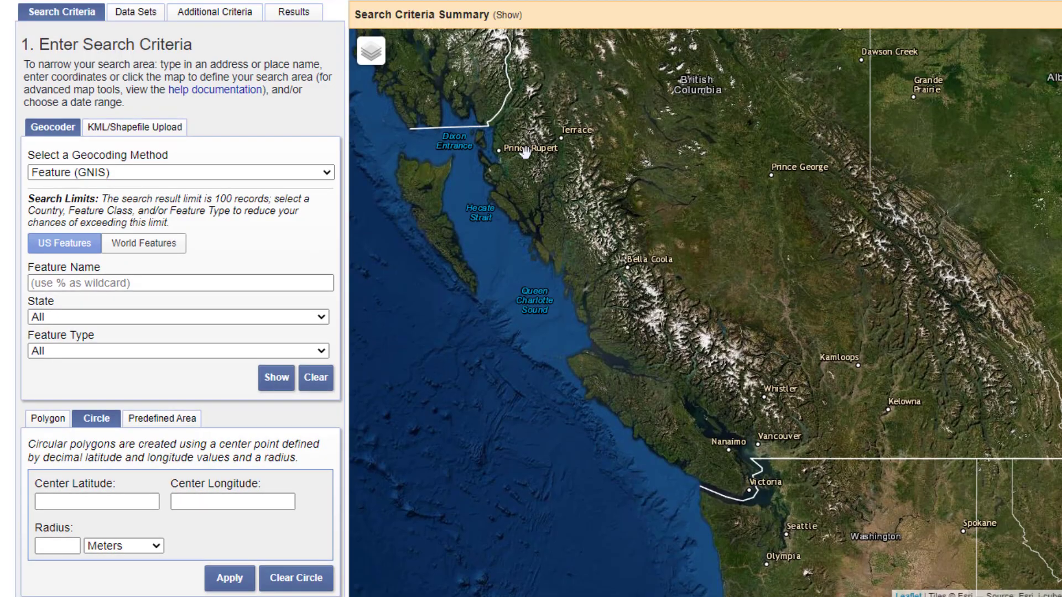
Look through the Data Sets, Additional Criteria and Results stages, and return to Search Criteria.
click(138, 13)
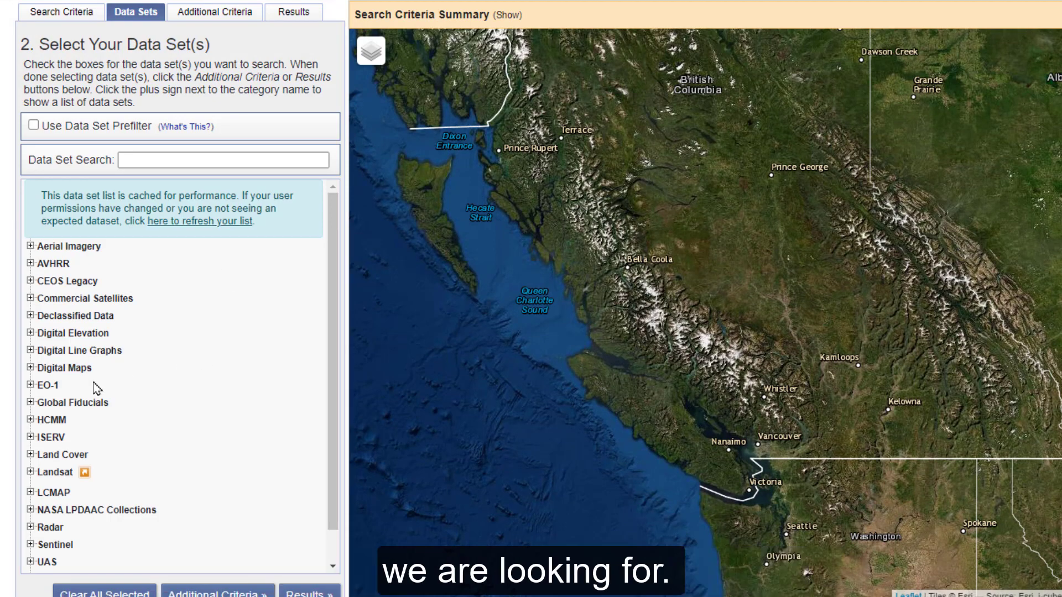
click(222, 22)
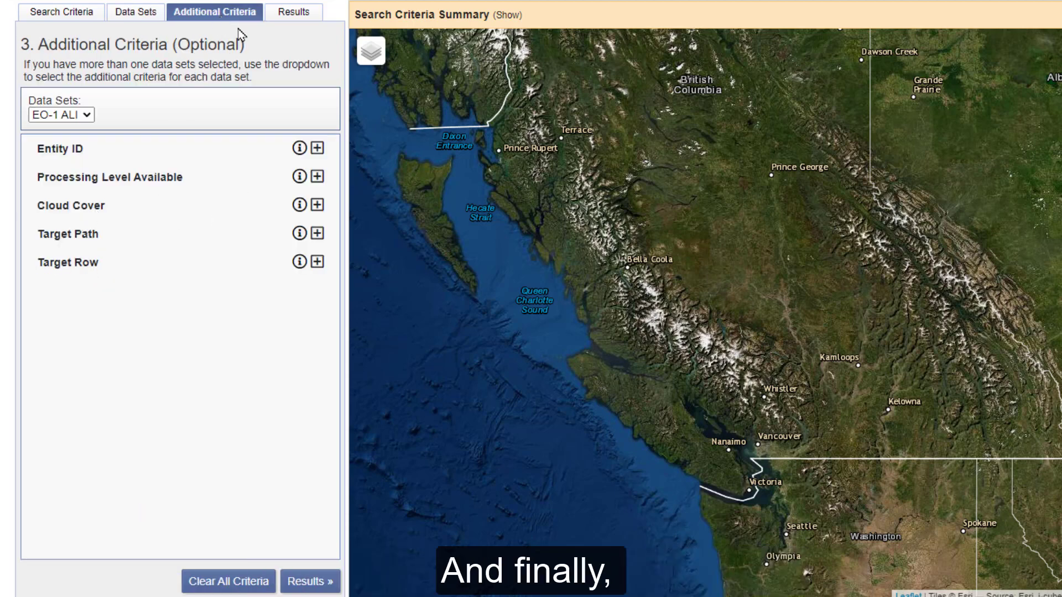
click(287, 15)
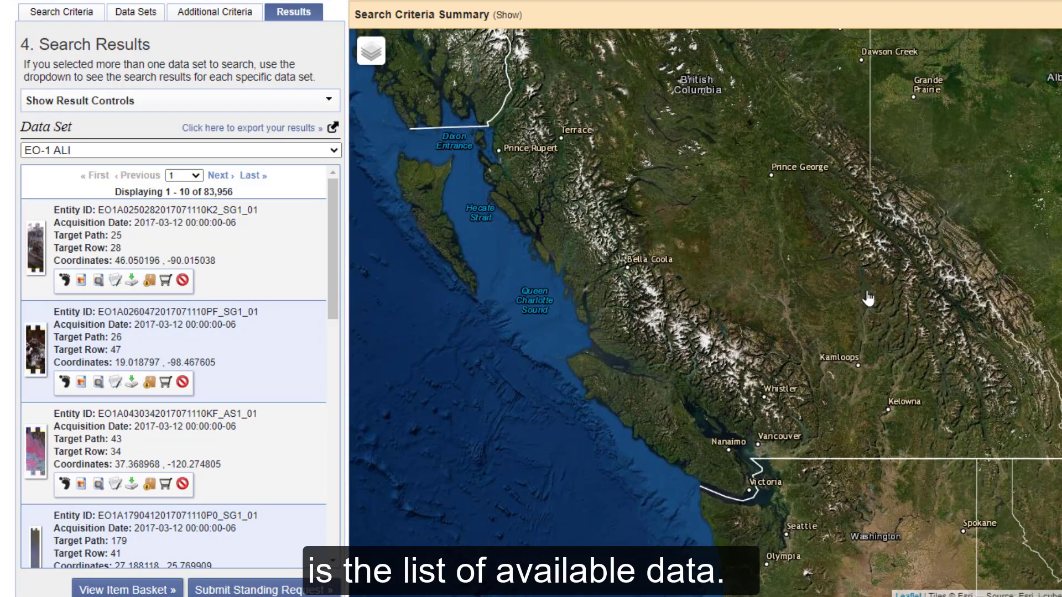
click(61, 13)
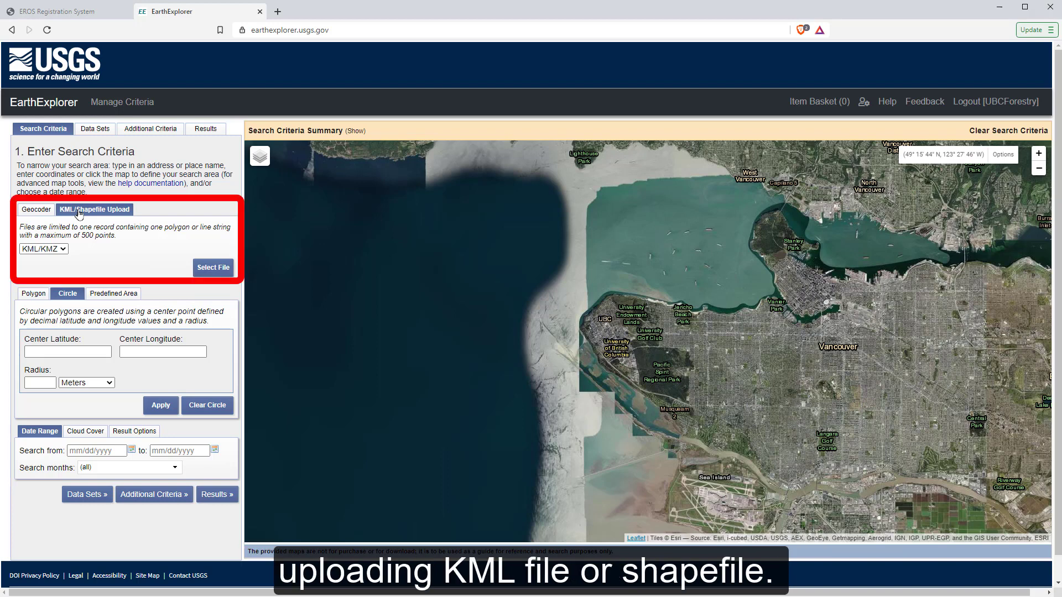
Switch from KML/shapefile upload back to the geocoder with Path/Row as the geocoding method.
click(46, 215)
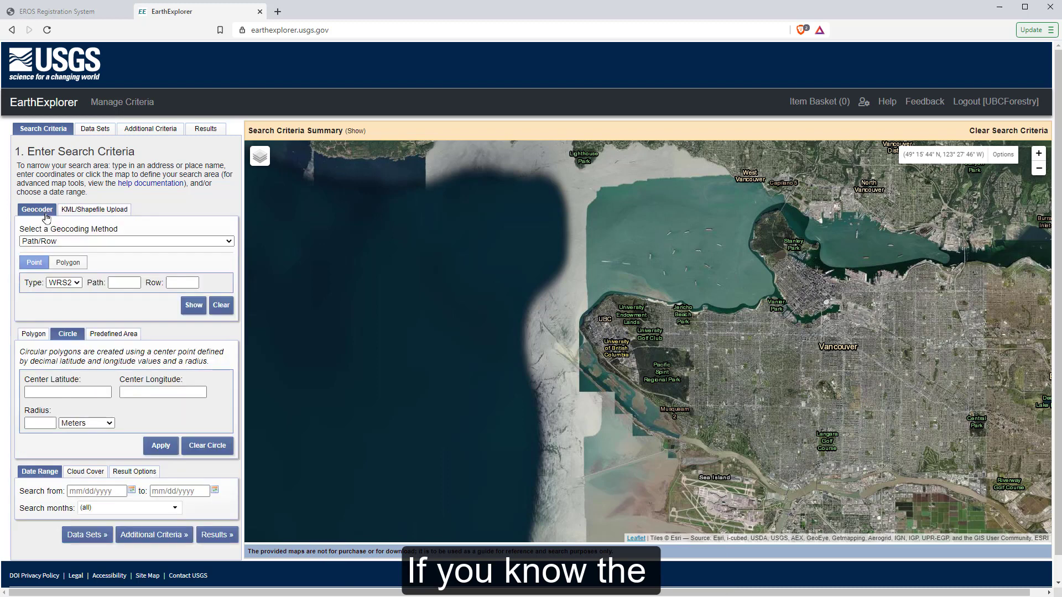
click(99, 246)
click(97, 258)
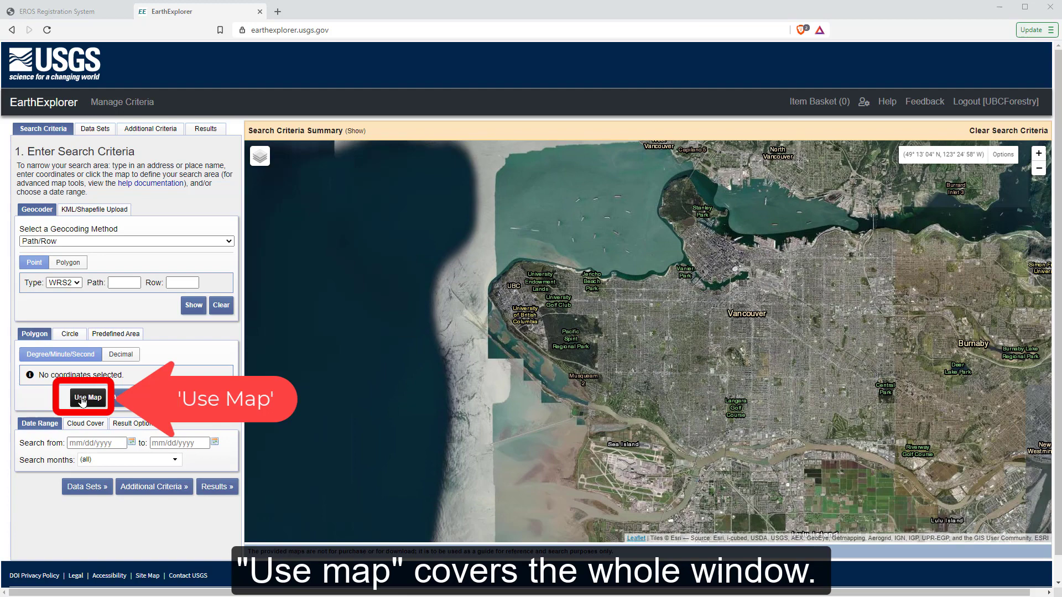
Define the search polygon from the current map extent and move its southwest point east to about 49° 09' 59" N, 123° 17' 23" W.
click(83, 400)
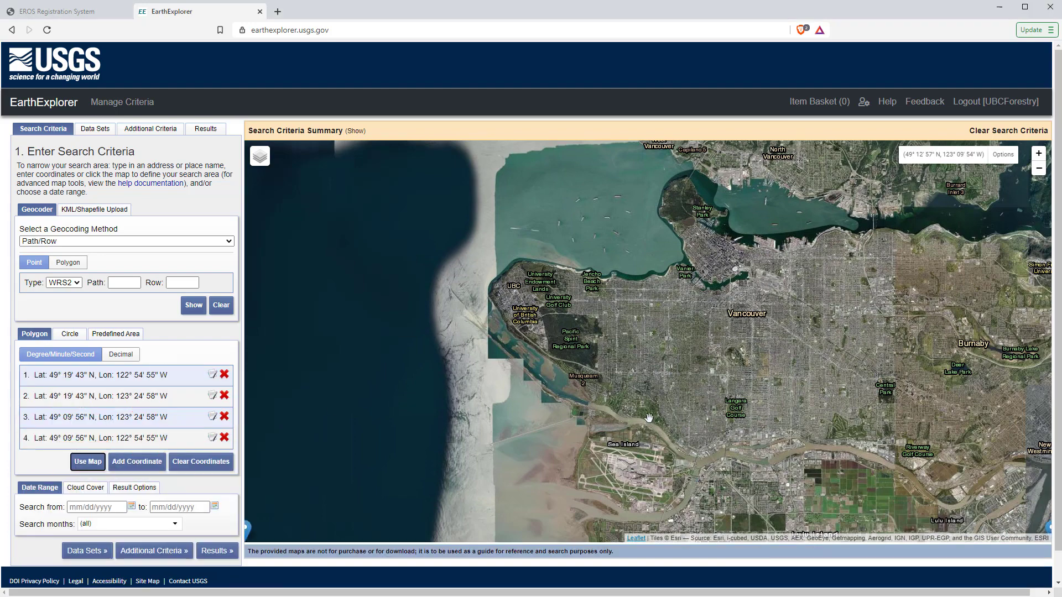
scroll(650, 417, down, 2)
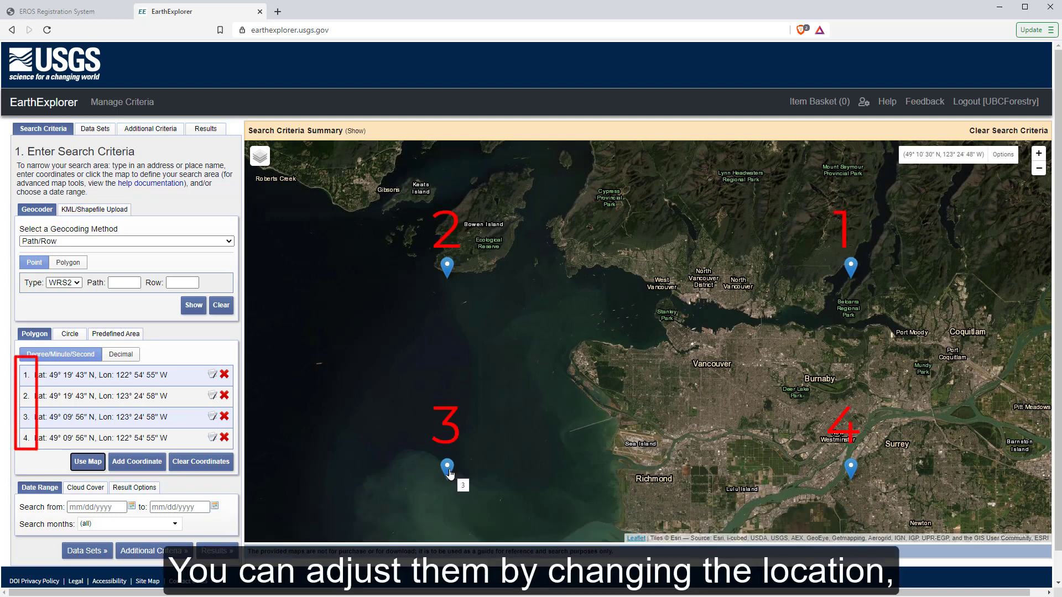
drag(448, 471, 550, 470)
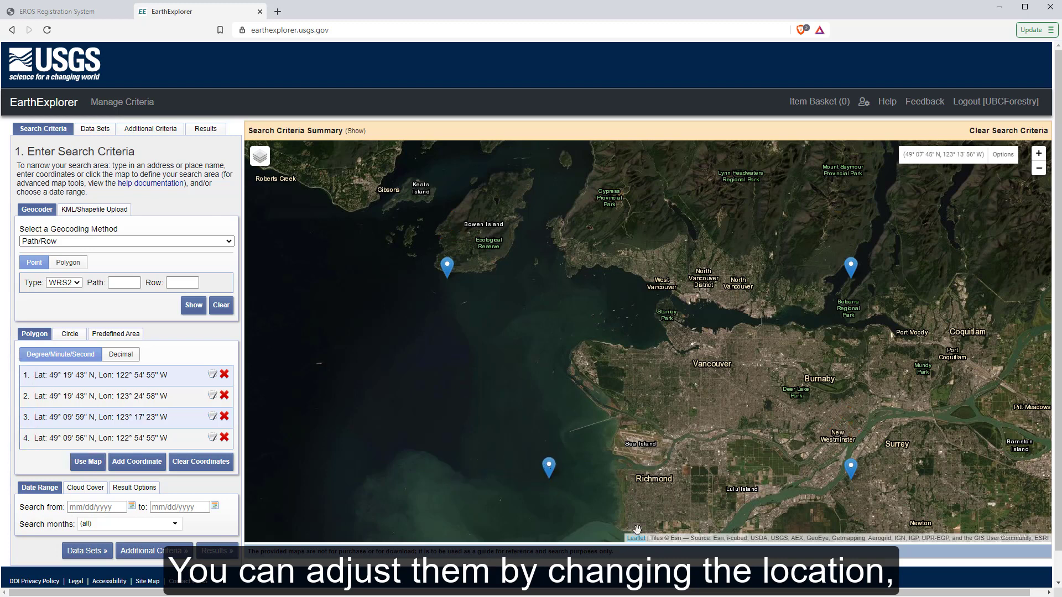
Add three polygon points around Richmond and Lulu Island, at longitudes of about 123° 07' W, 123° 03' W and 122° 59' W.
click(683, 487)
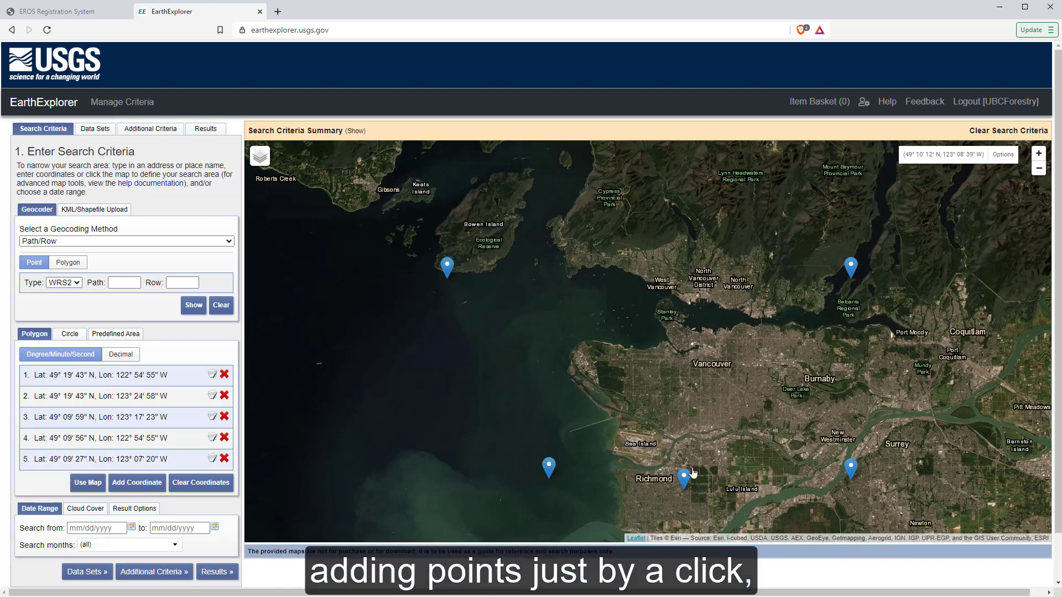
click(739, 475)
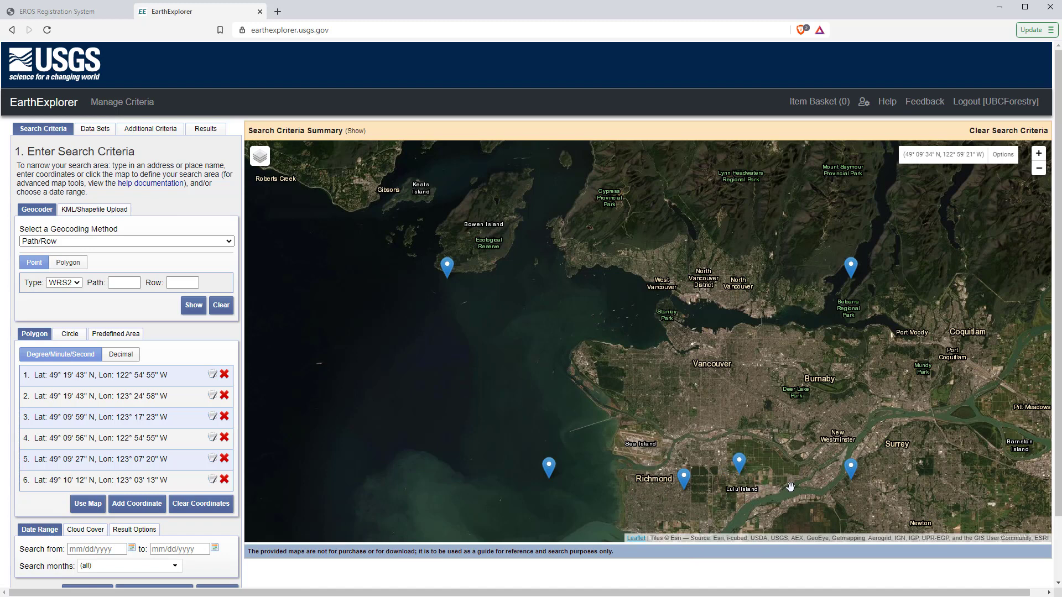
click(790, 487)
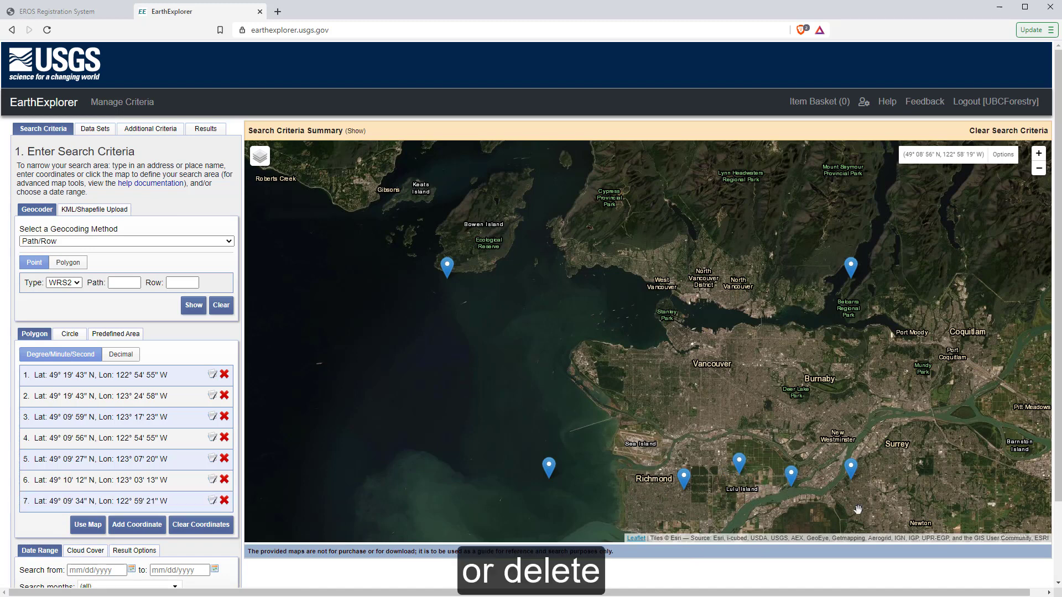
Delete polygon point 1 and the point at 49° 09' 59" N, 123° 17' 23" W, and clear all remaining coordinates.
click(224, 374)
click(224, 395)
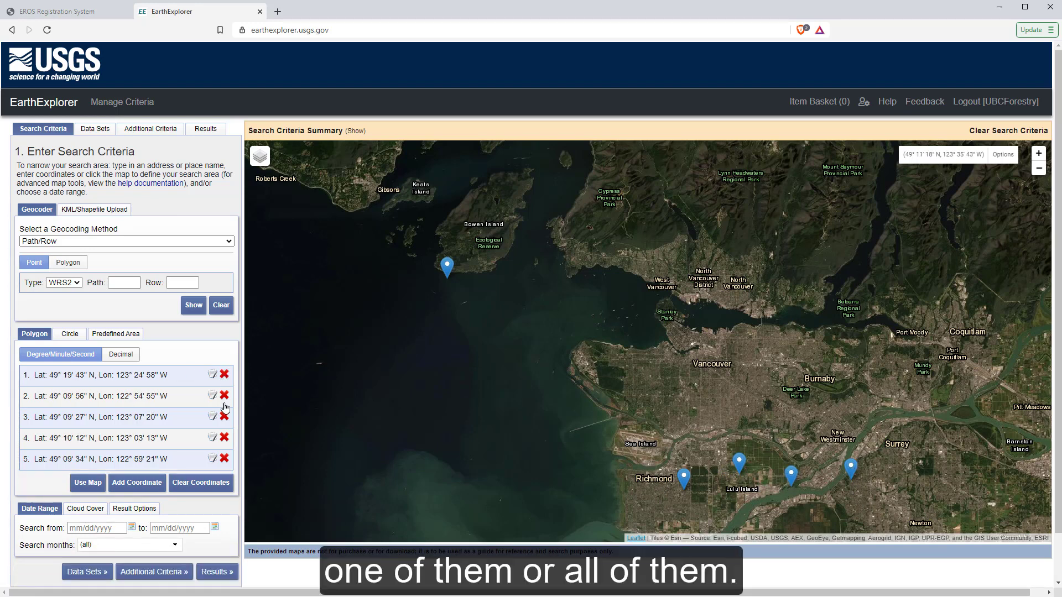
click(200, 485)
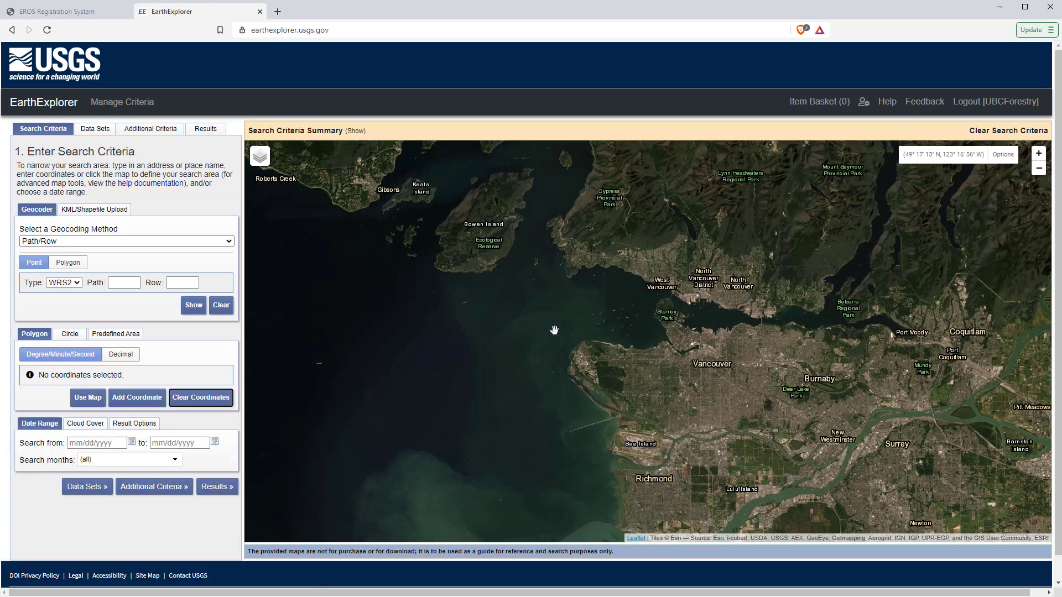
Place three new polygon points on the map along the coast just west of Vancouver.
click(554, 330)
click(639, 331)
click(565, 419)
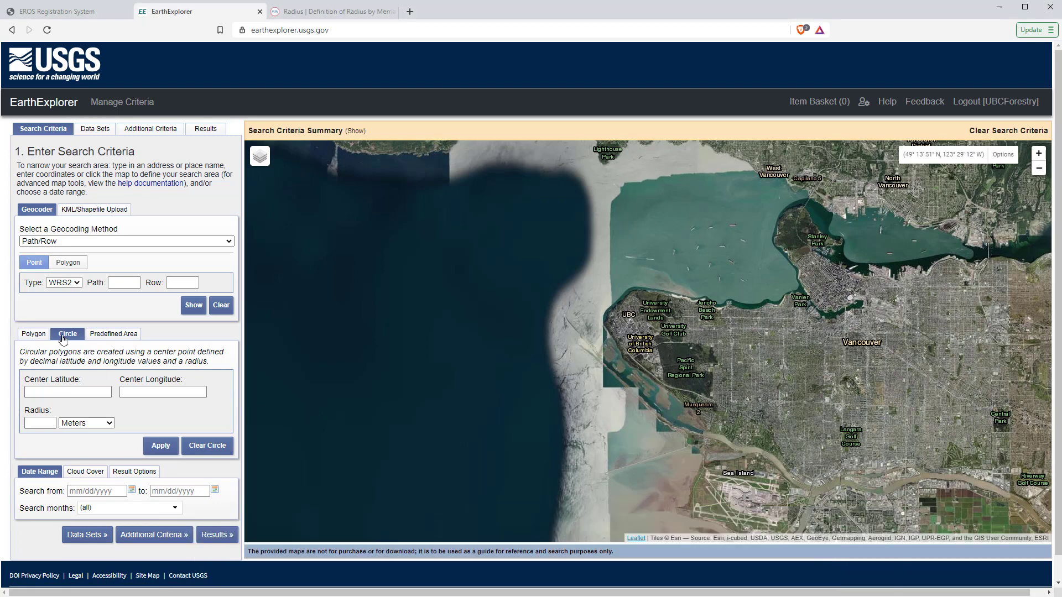
Define a circular search area centred at about 49.2579, -123.2223 beside Pacific Spirit Regional Park, with a radius of 2000 meters.
click(58, 394)
click(58, 394)
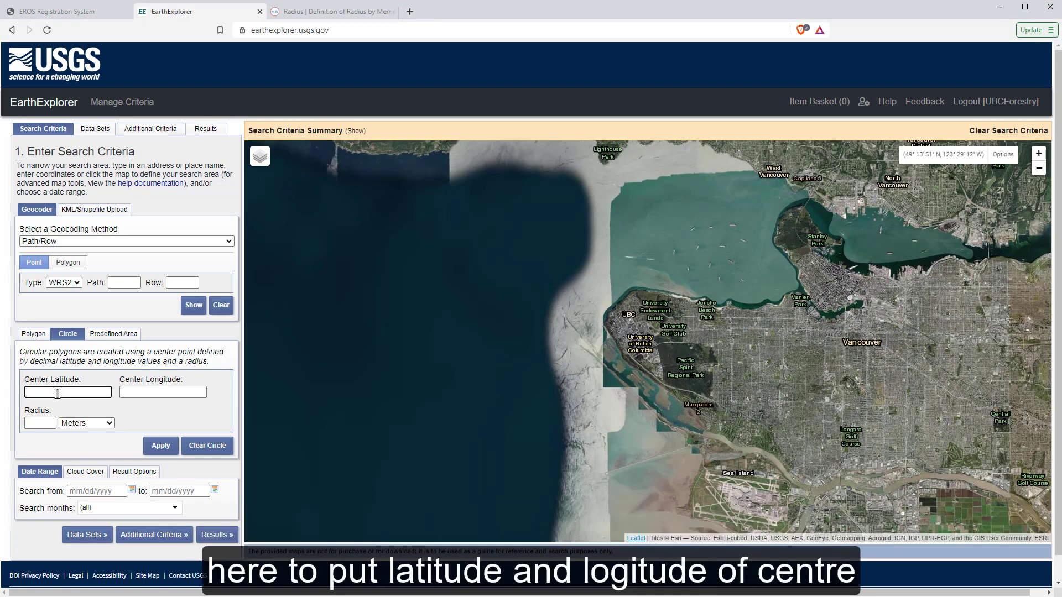
click(153, 392)
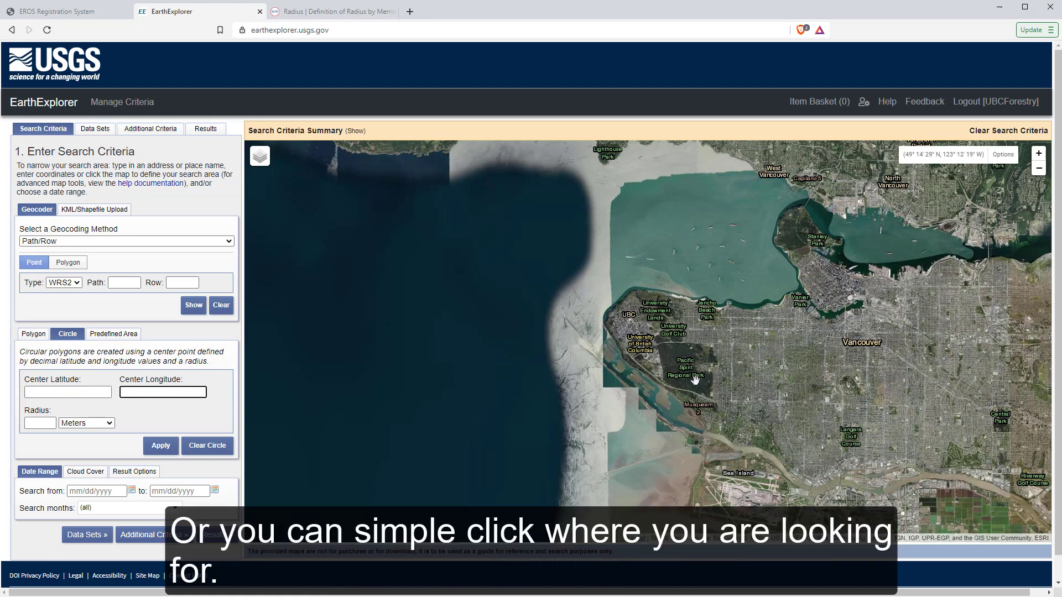
click(672, 344)
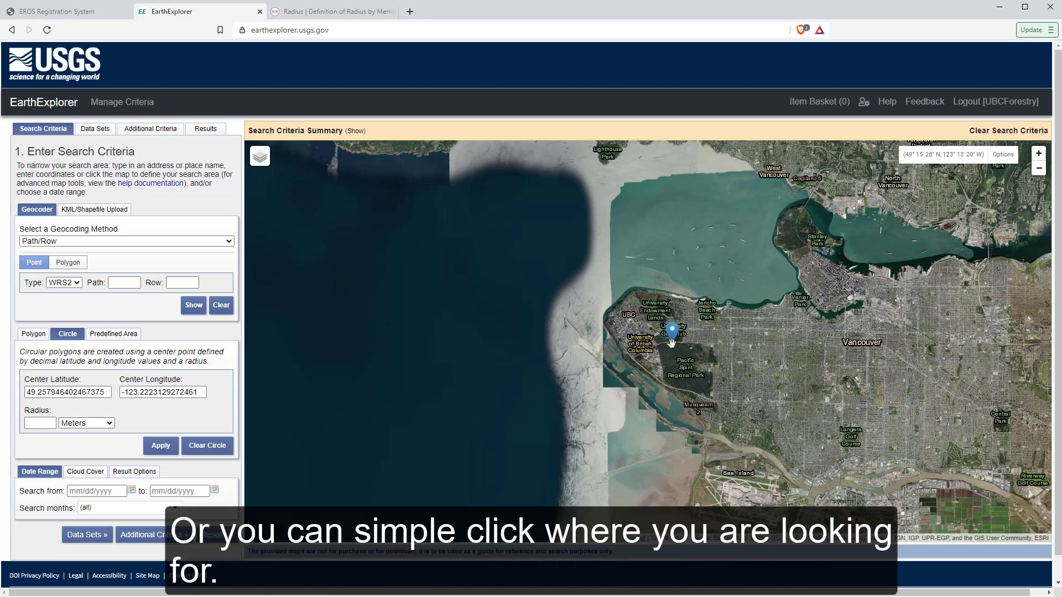
click(39, 423)
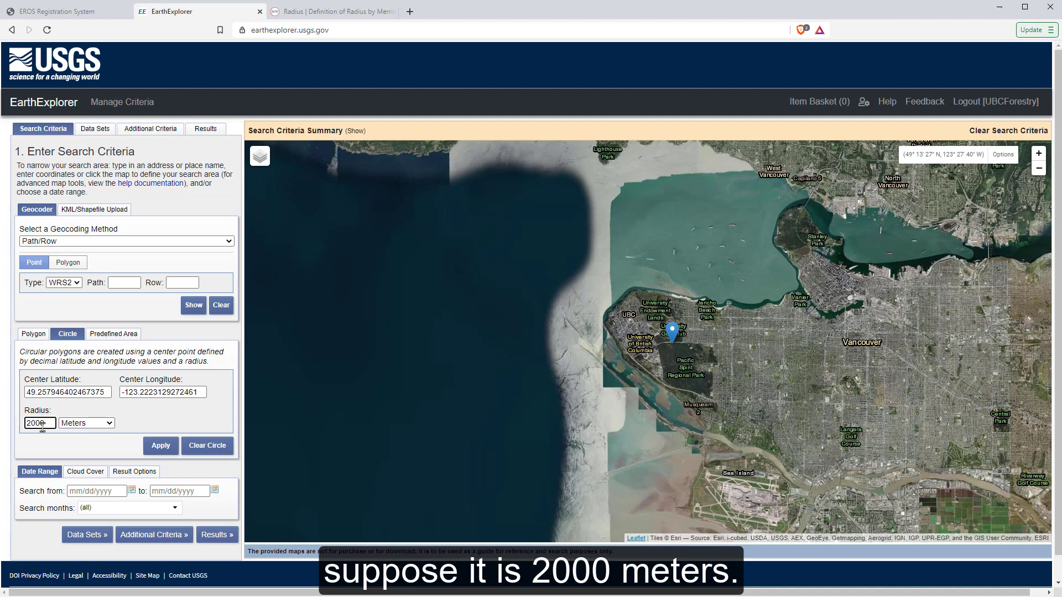
click(161, 445)
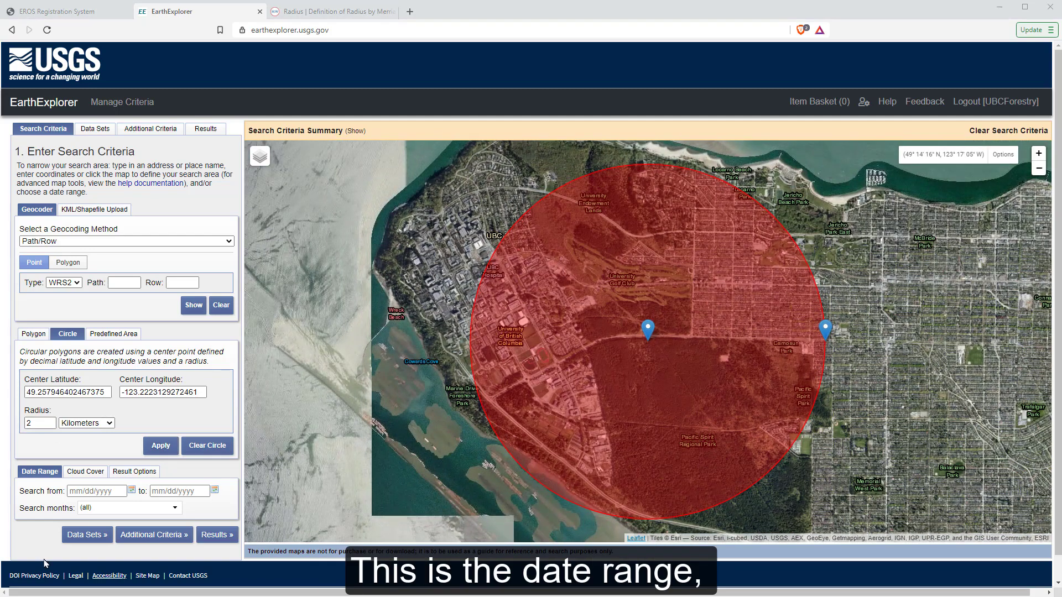
Set the search date range from 06/01/2020 to 08/31/2021.
click(131, 491)
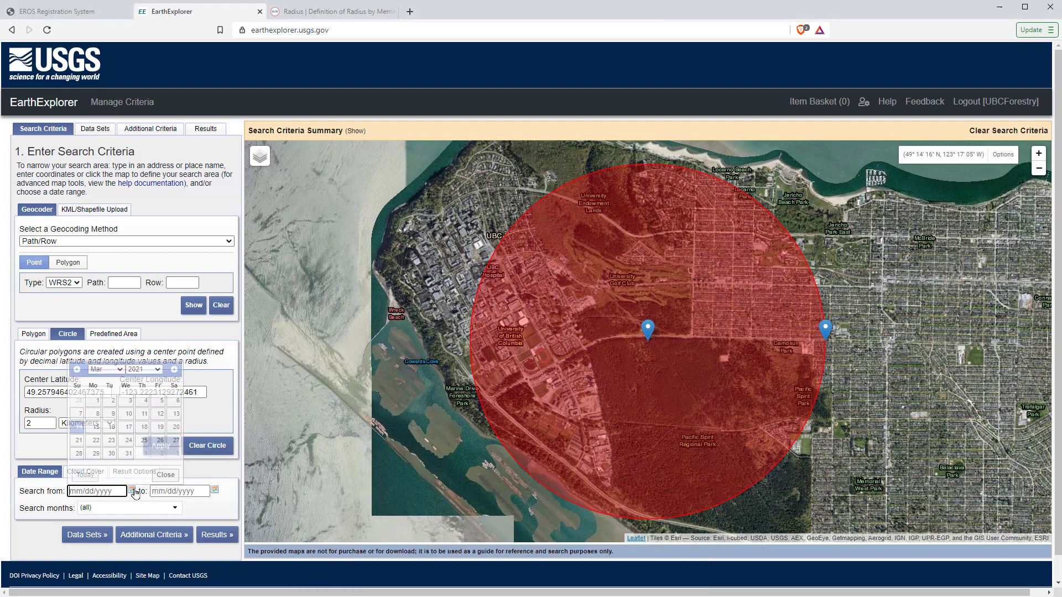
click(123, 374)
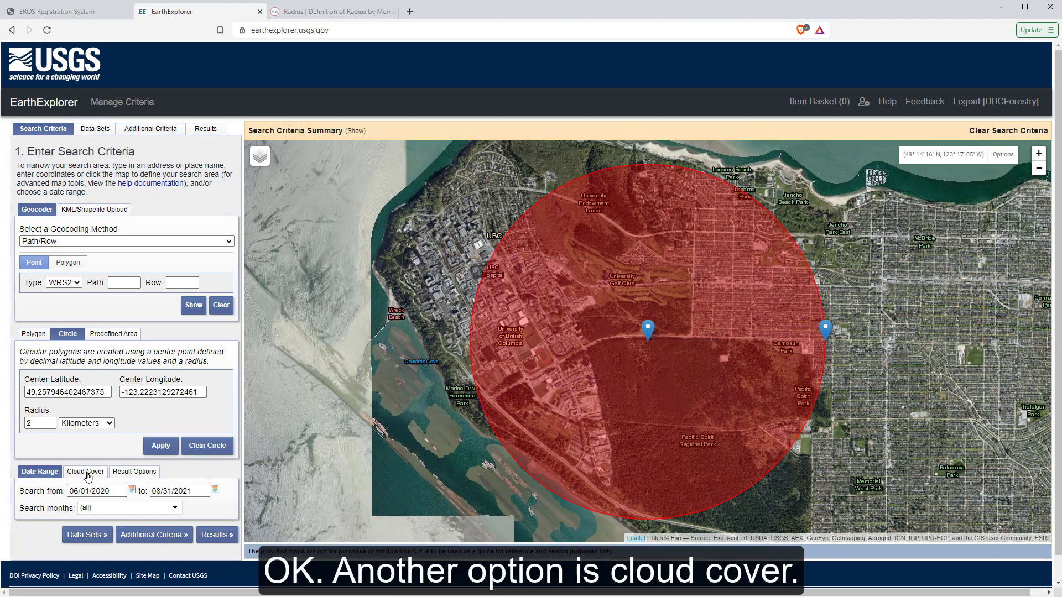
Check the cloud cover and result options of the search criteria, and continue to the data set selection.
click(85, 471)
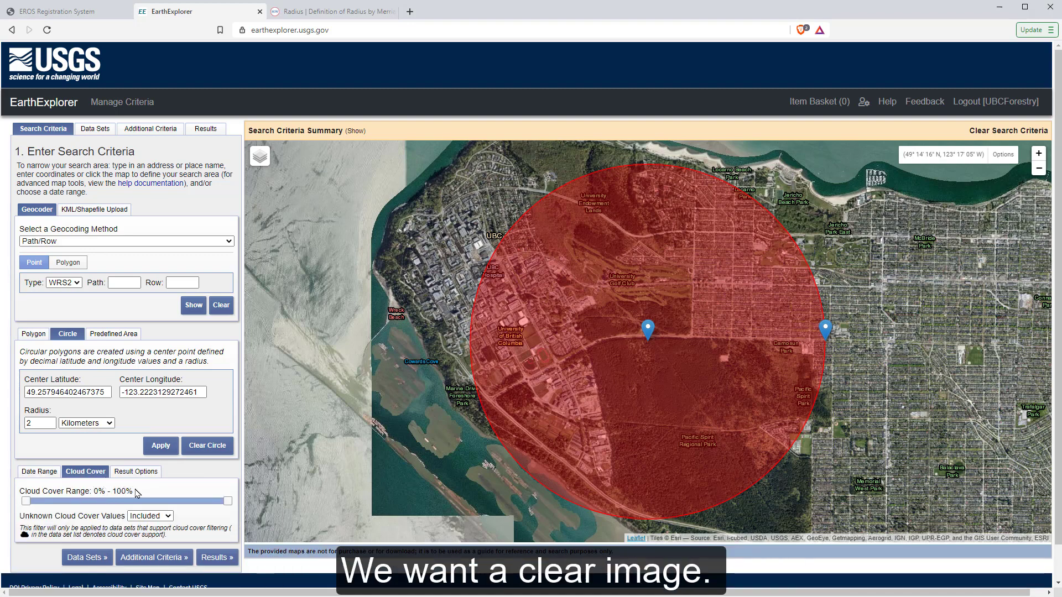
click(139, 471)
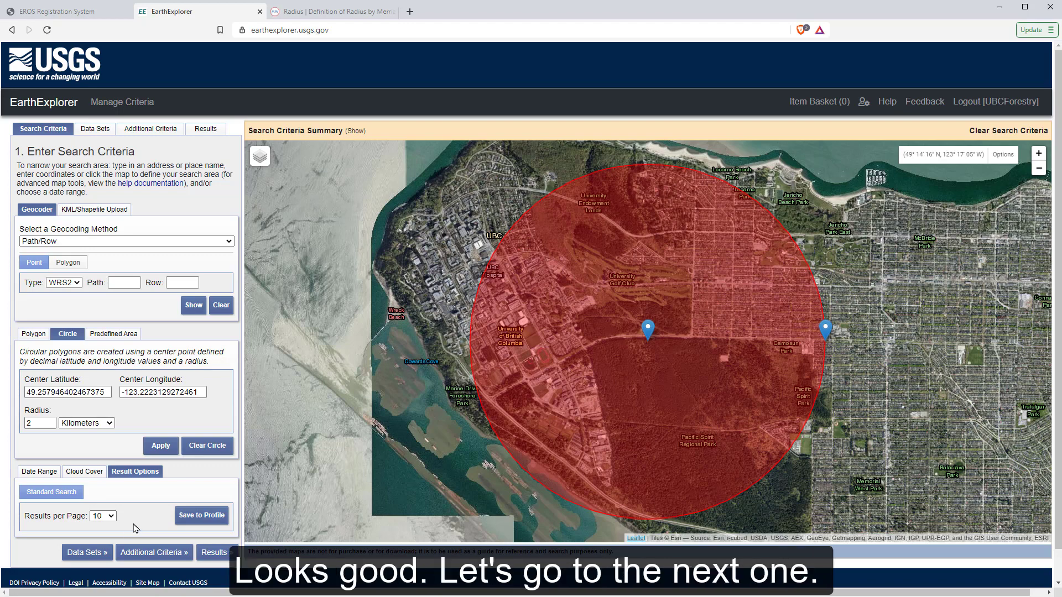
click(87, 552)
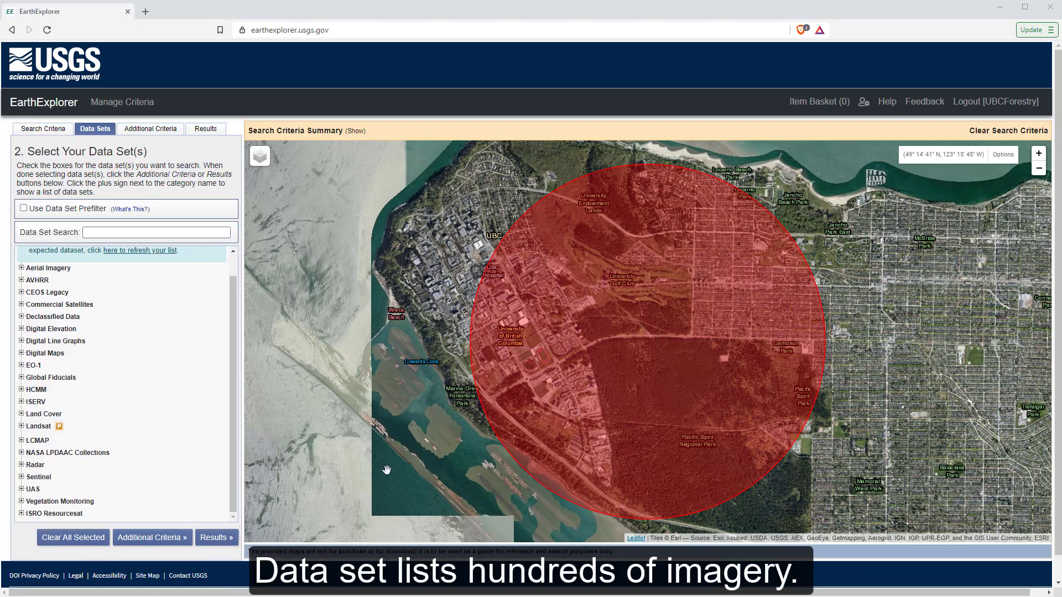
Open the information page of the USGS Global Fiducials data set.
click(21, 379)
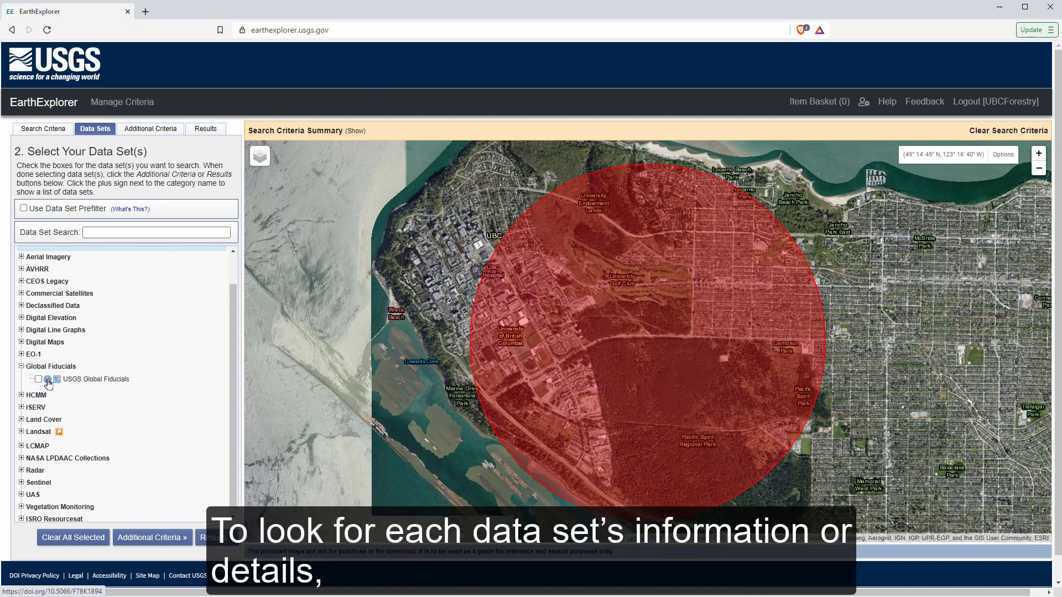
click(48, 380)
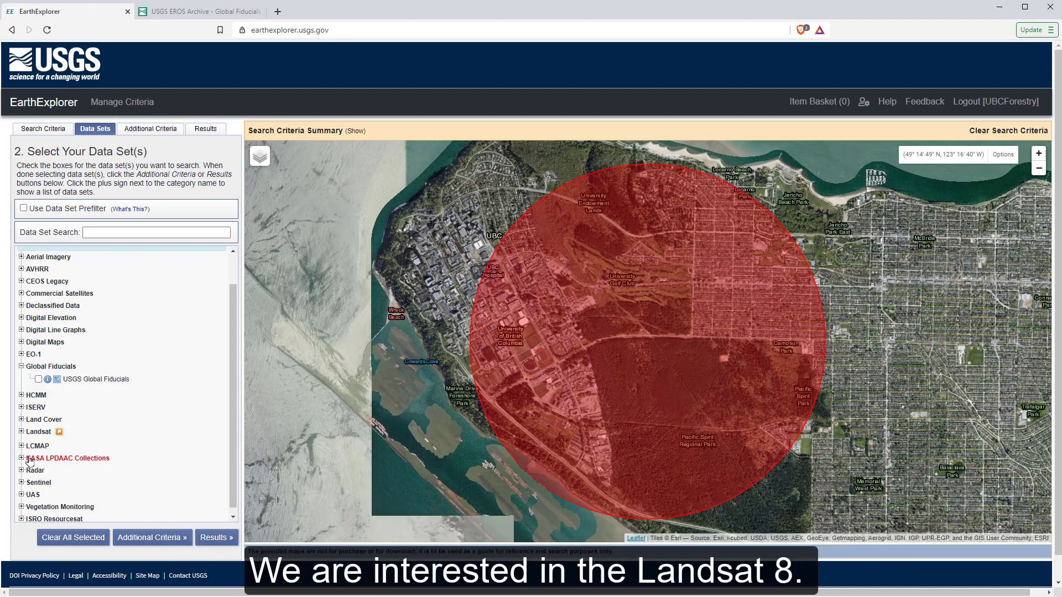
Select the Landsat 8 OLI/TIRS C2 L2 data set under Landsat Collection 2 Level-2 and run the search without additional criteria.
click(22, 432)
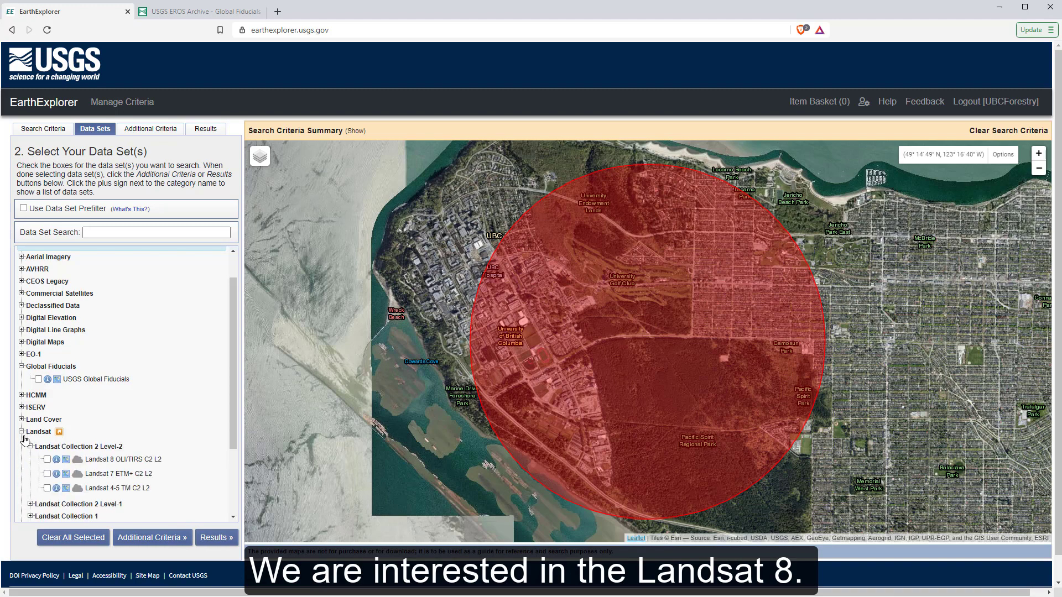
click(47, 459)
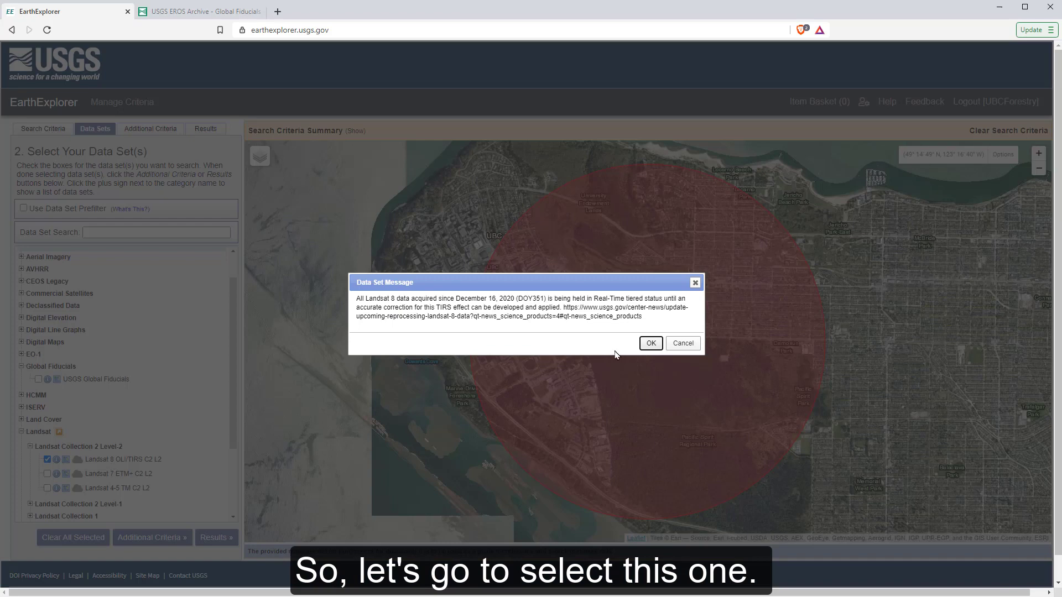
click(648, 344)
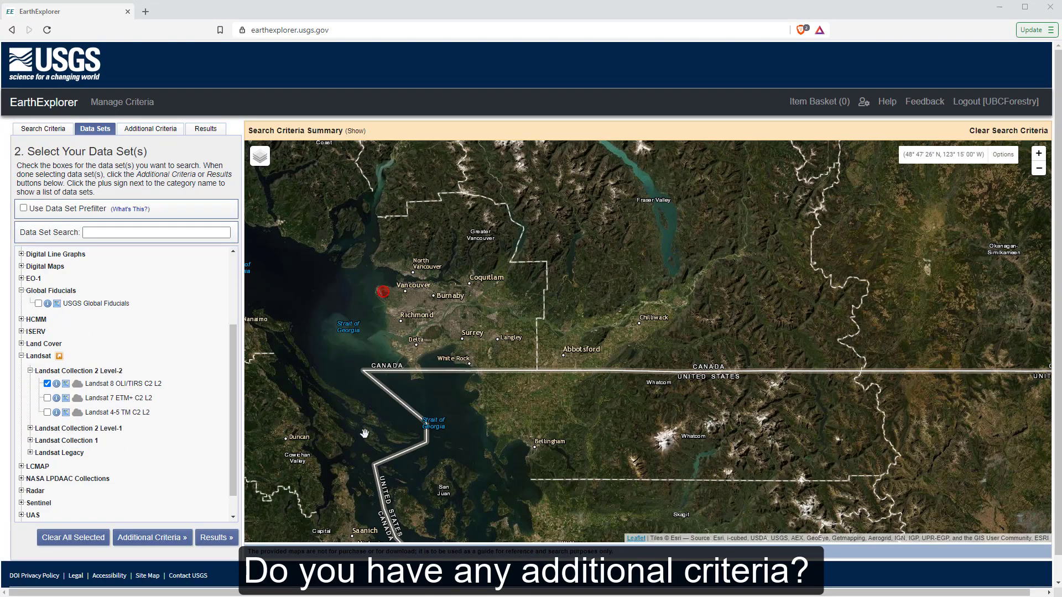
click(152, 538)
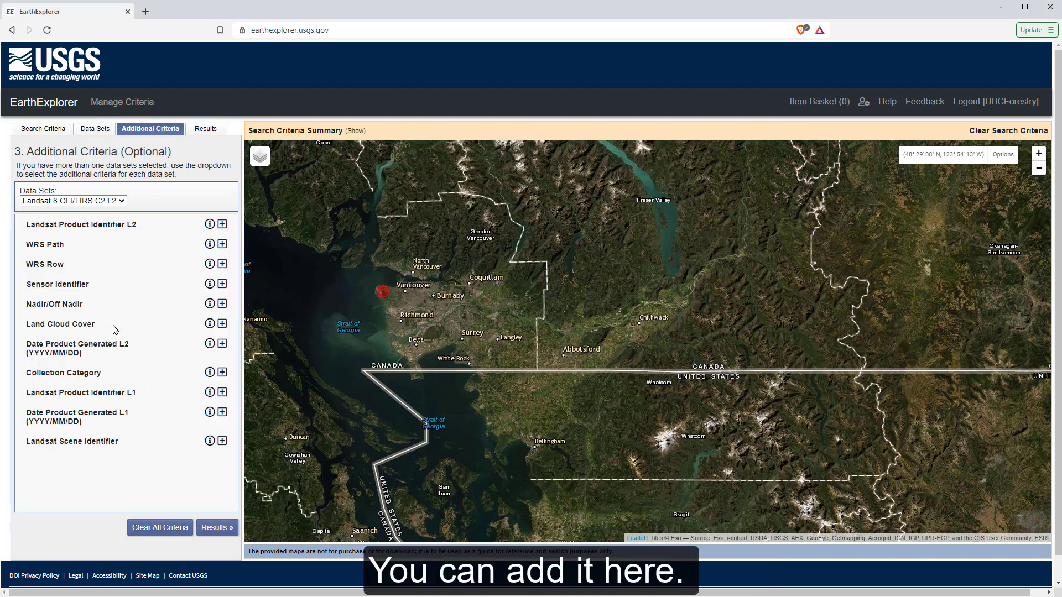
click(226, 528)
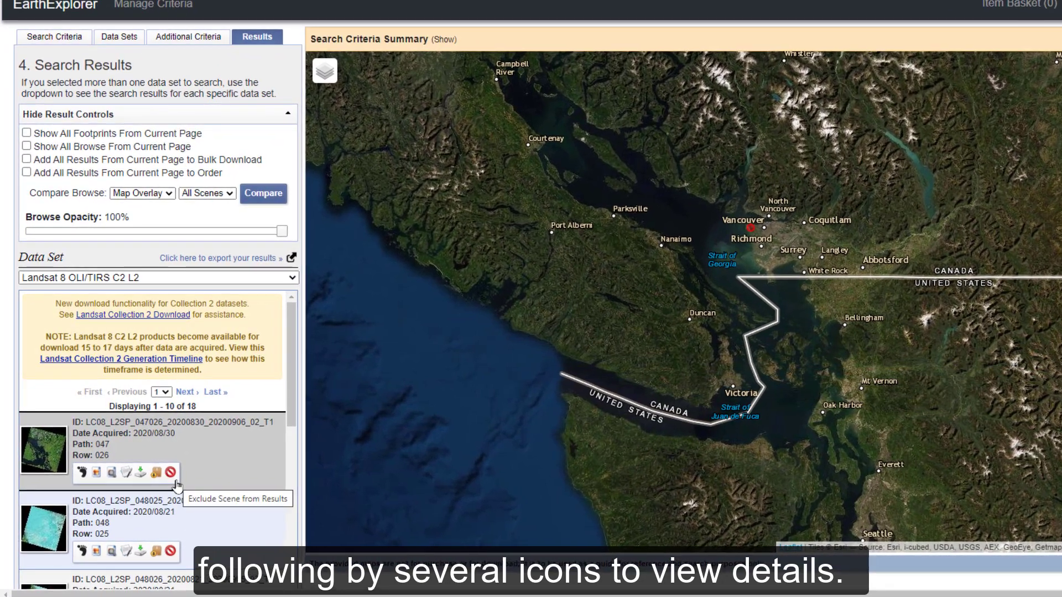
Show and hide the footprint and the browse overlay of the scene acquired 2020/08/30 on the map.
click(83, 473)
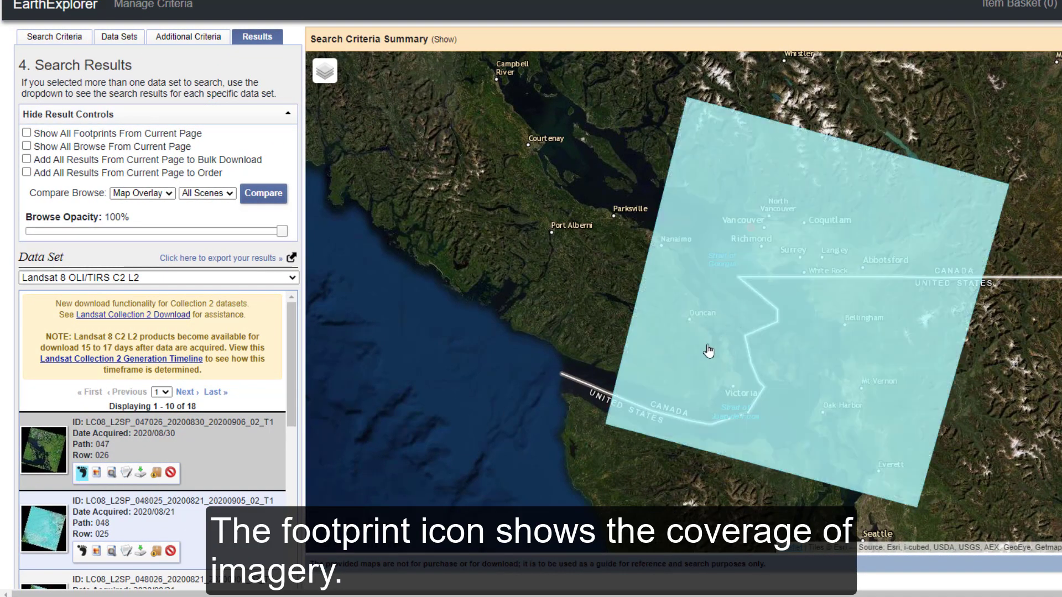
click(82, 474)
click(96, 473)
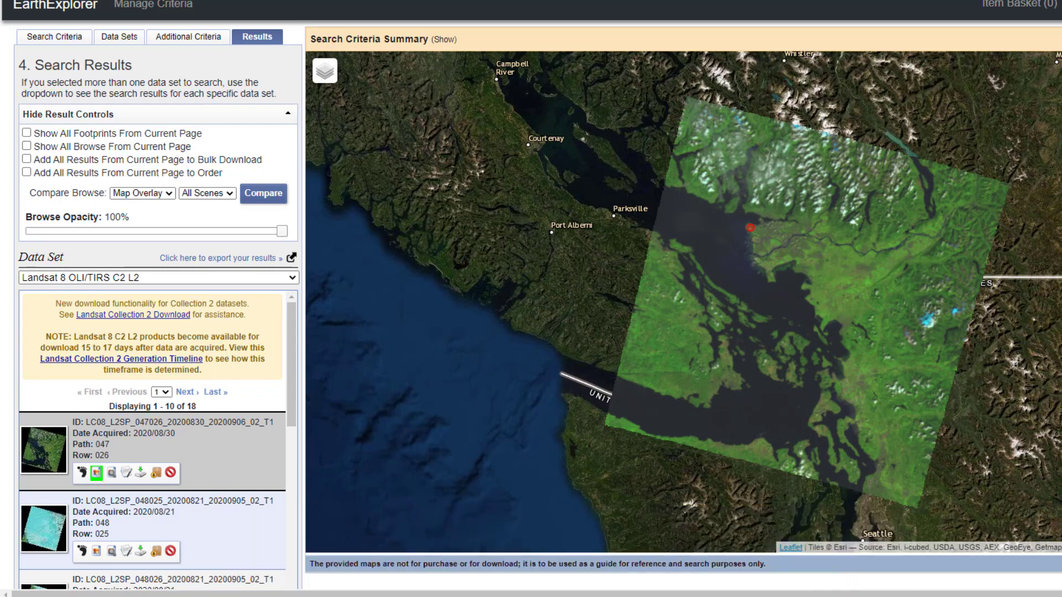
click(95, 474)
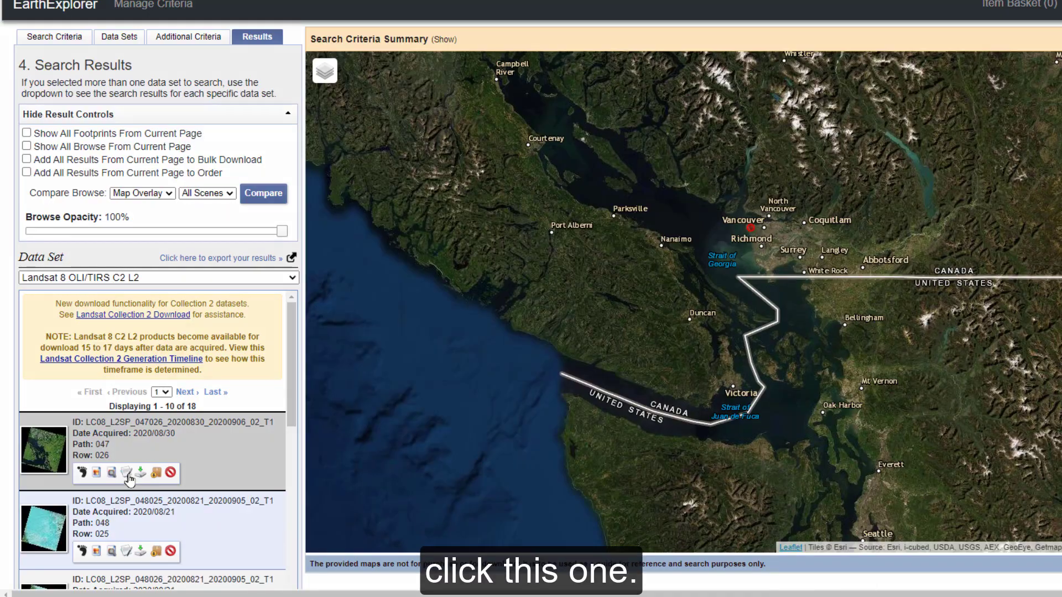
Examine the browse image and full metadata of the 2020/08/30 scene, opening them from both its metadata option and its thumbnail.
click(127, 473)
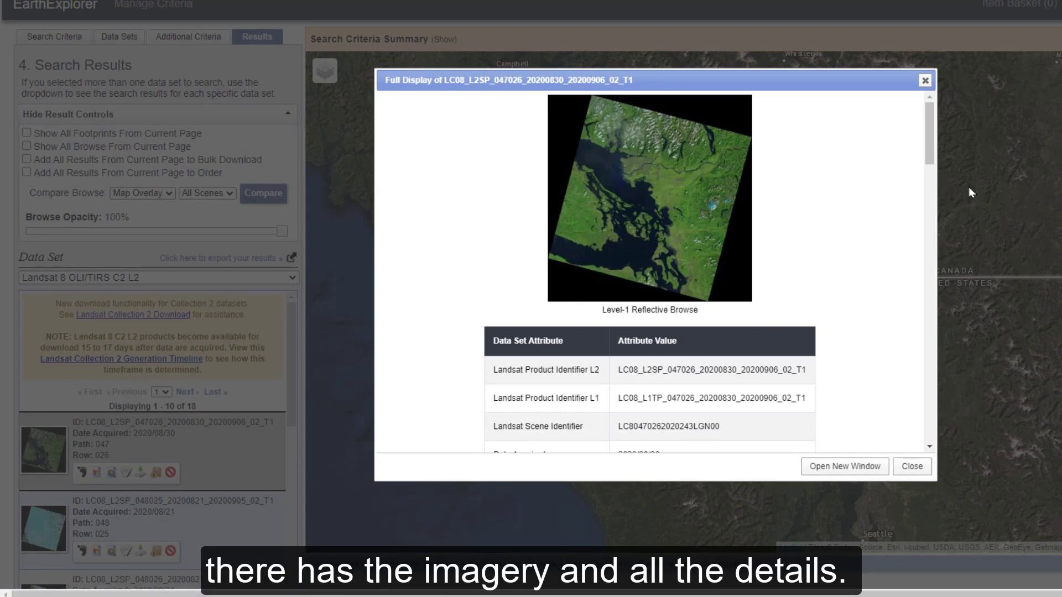
drag(930, 148, 932, 455)
click(912, 466)
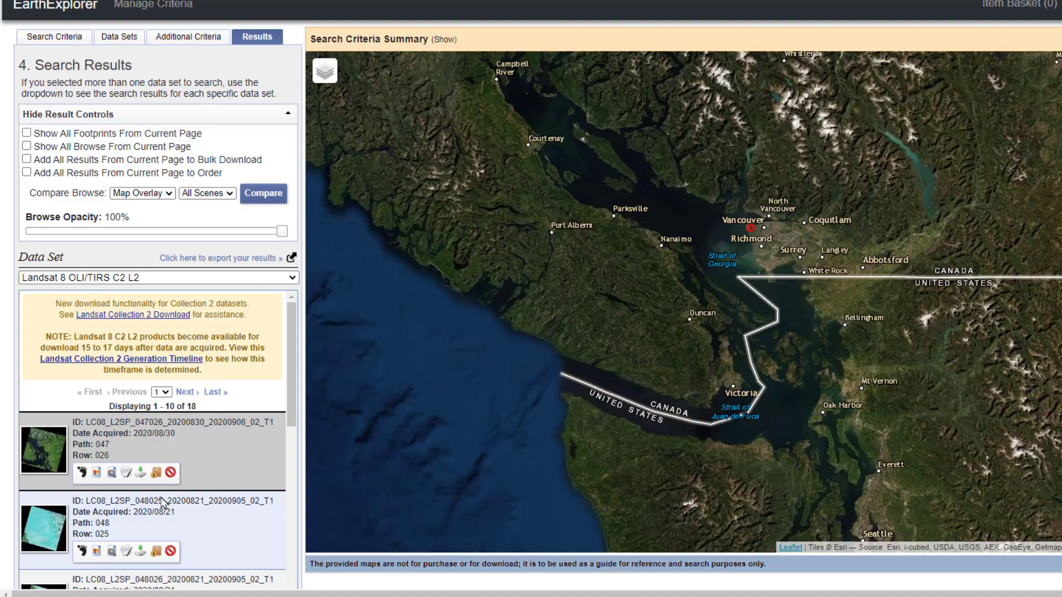
click(44, 465)
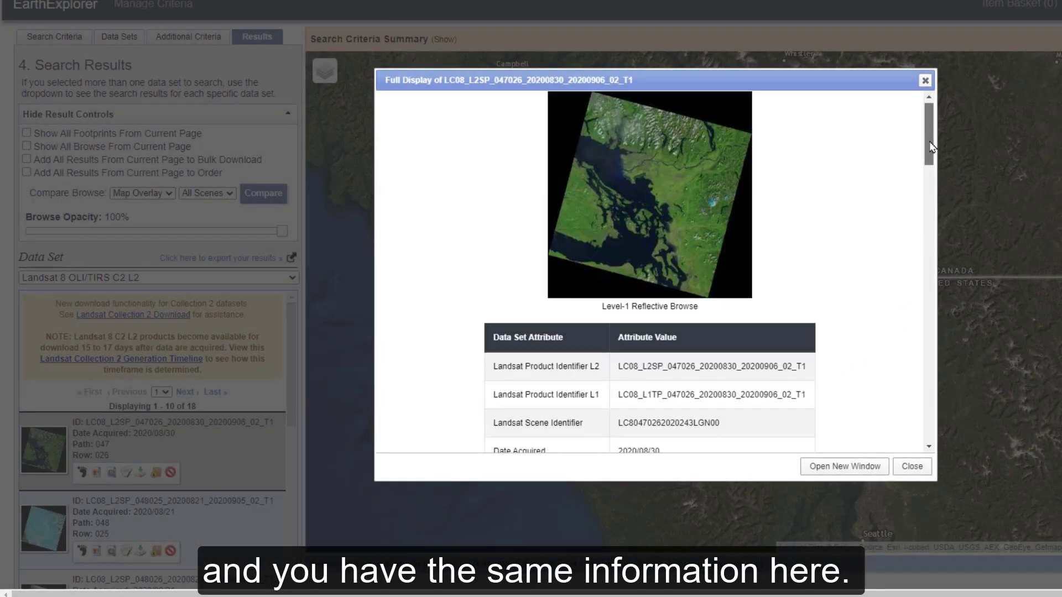
scroll(919, 272, down, 10)
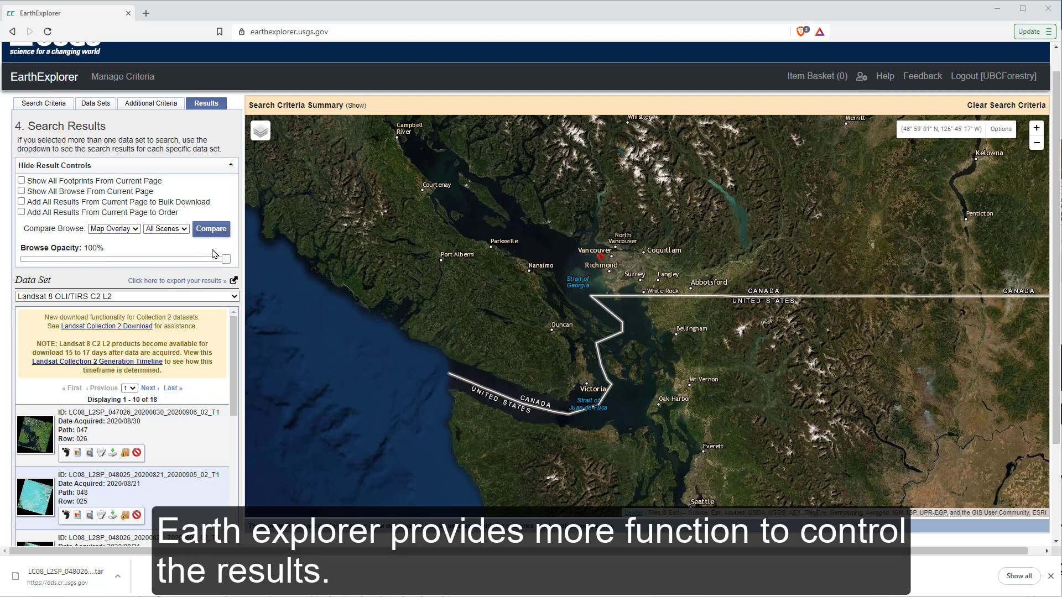
Show and hide all footprints and all browse images of the current results page on the map.
click(21, 180)
click(21, 181)
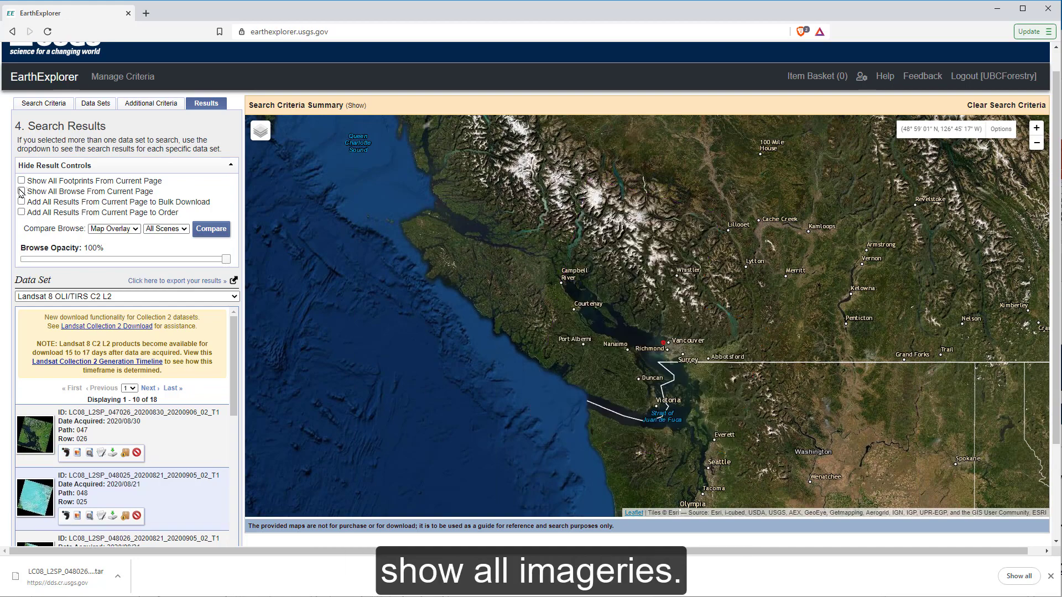
click(21, 191)
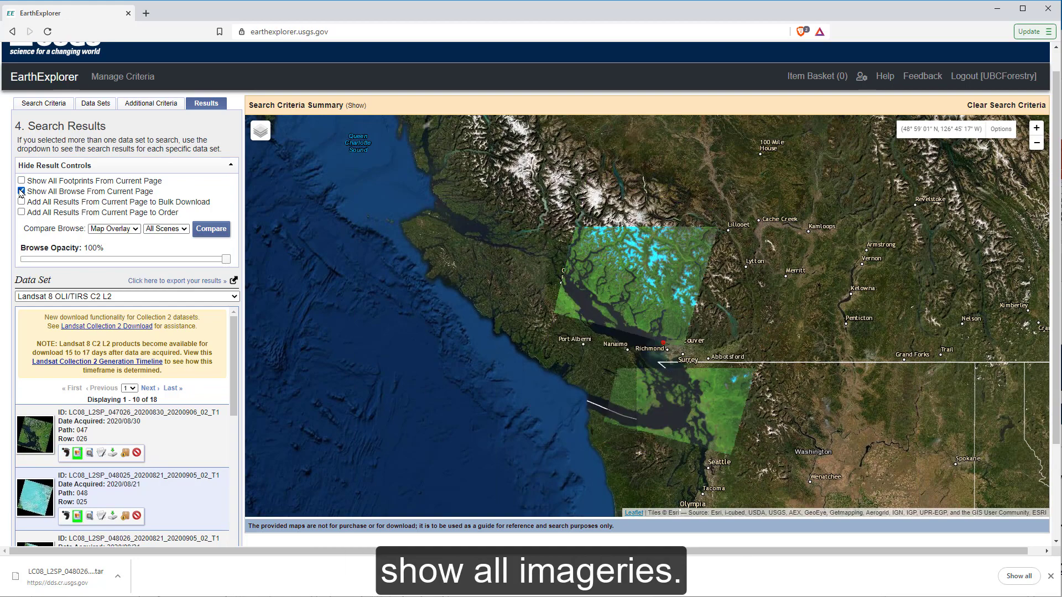
click(21, 192)
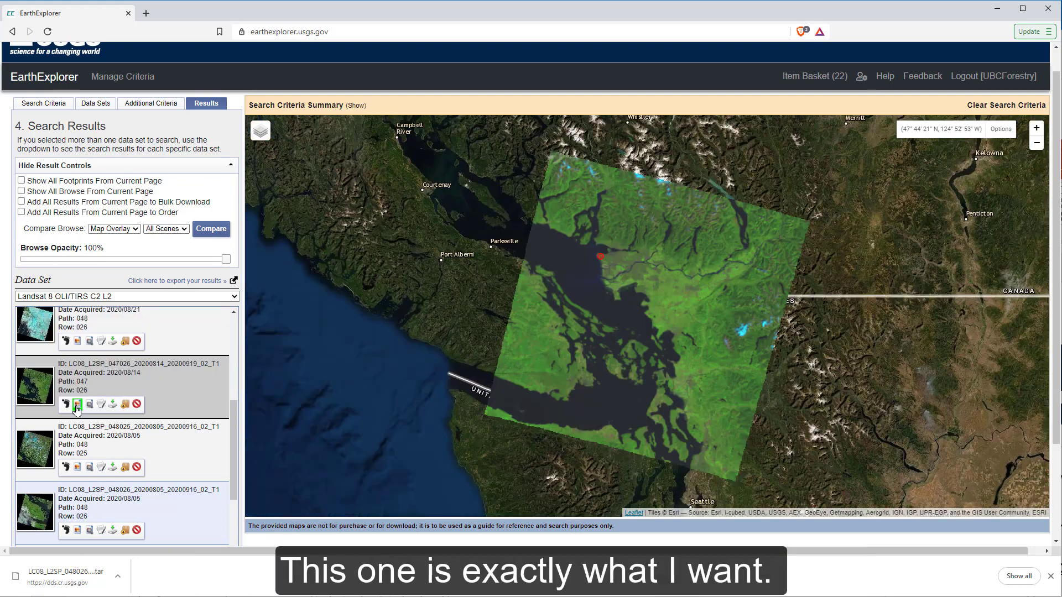
Download the full Landsat Collection 2 Level-2 Product Bundle of the 2020/08/14 scene, path 047 row 026, saving it to the Downloads folder.
click(113, 405)
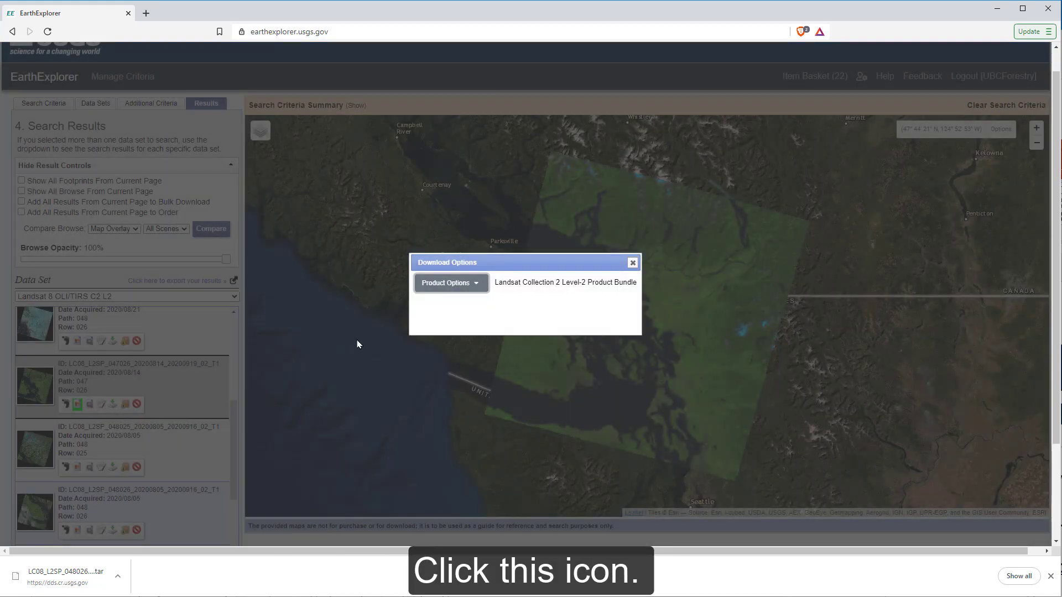
click(459, 285)
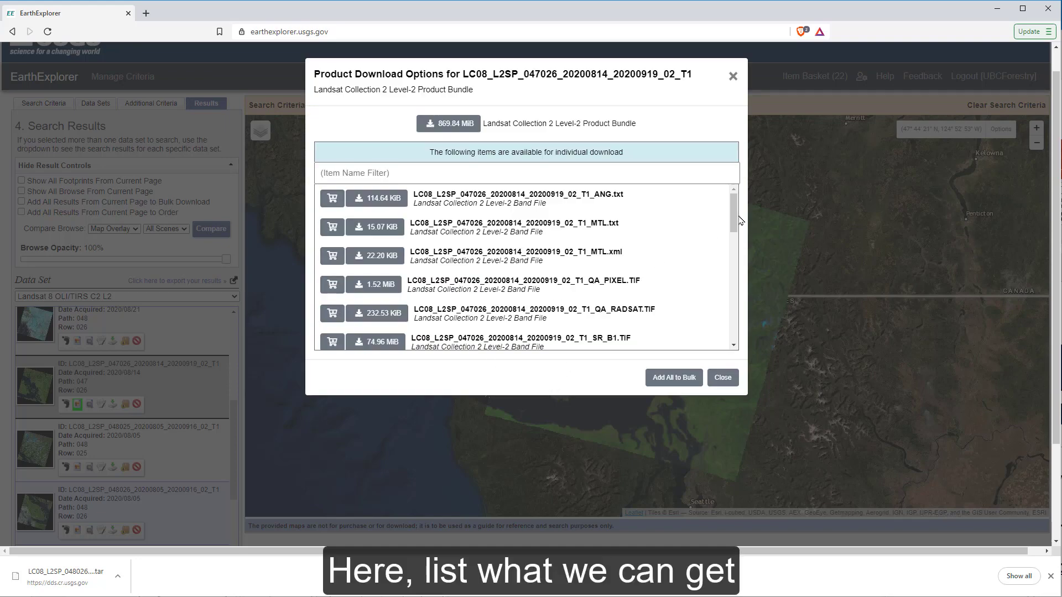
mouse_move(735, 210)
mouse_down()
mouse_move(723, 353)
mouse_move(734, 194)
mouse_up()
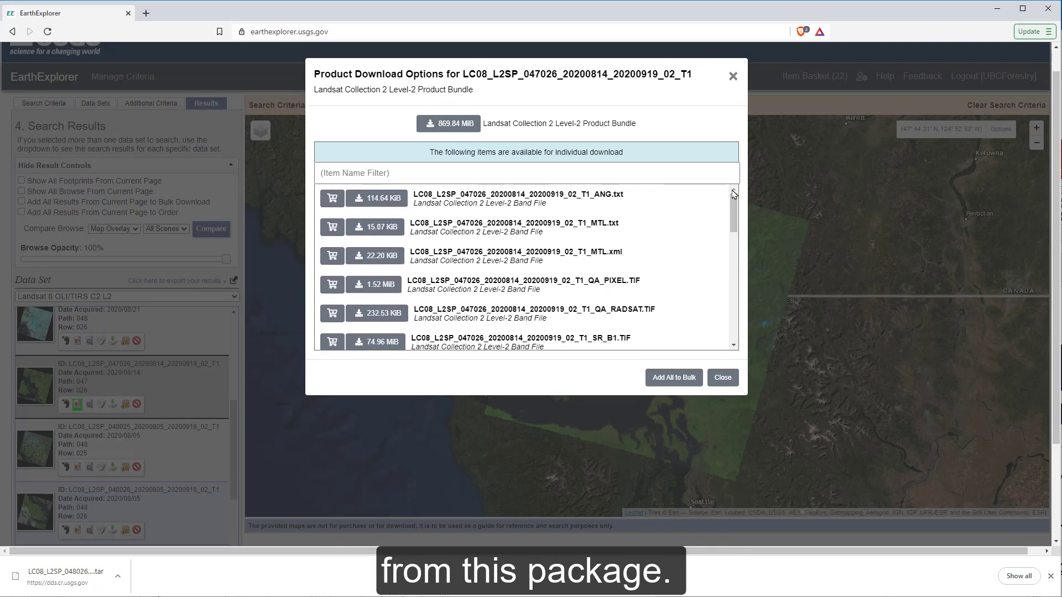
click(447, 126)
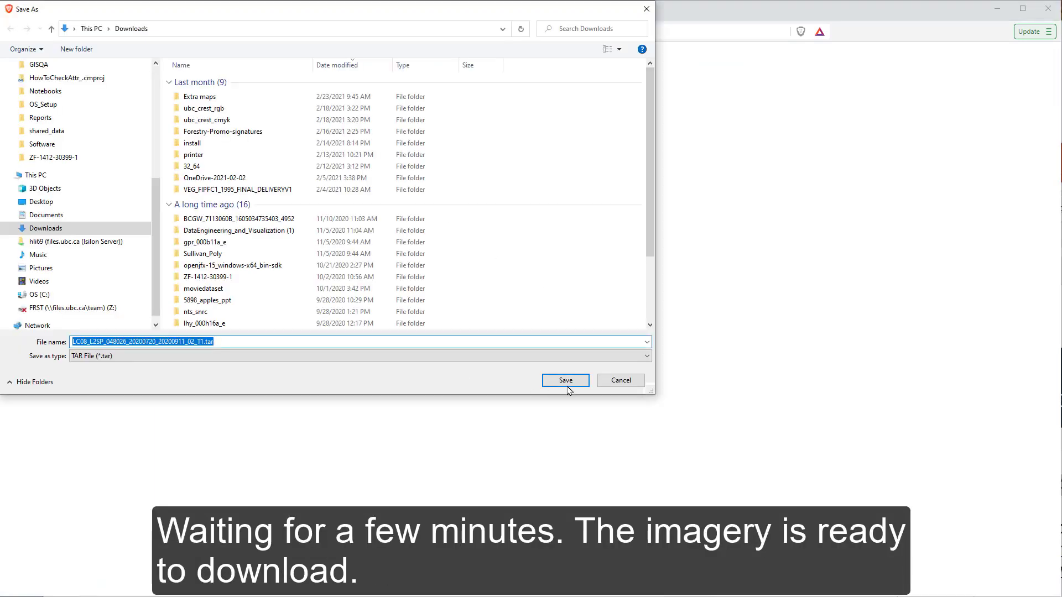
click(568, 387)
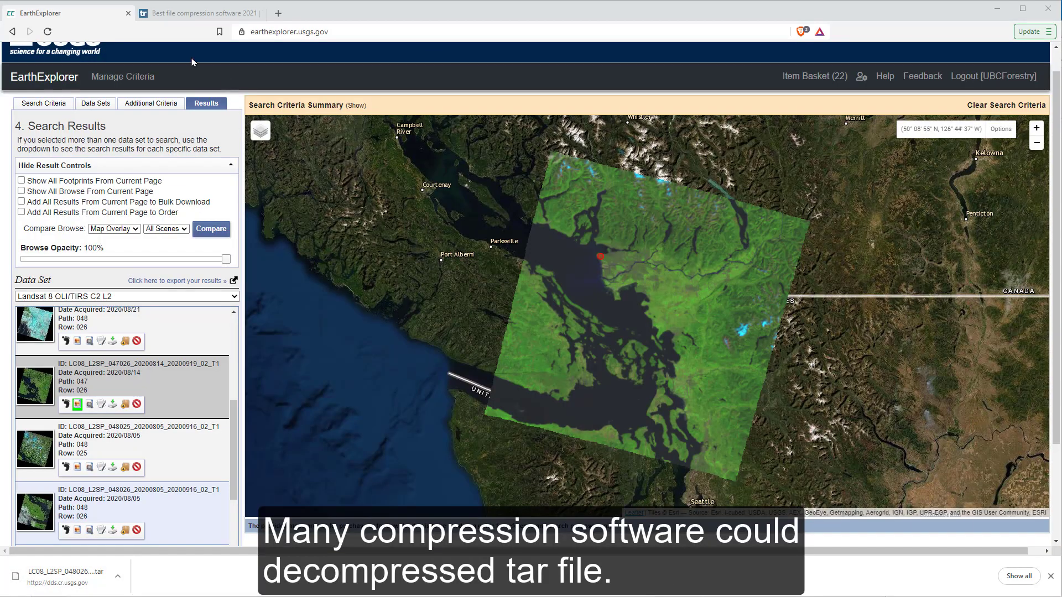
Look at the page on file compression software, and check the Bulk Download Application's options for a different operating system.
click(198, 20)
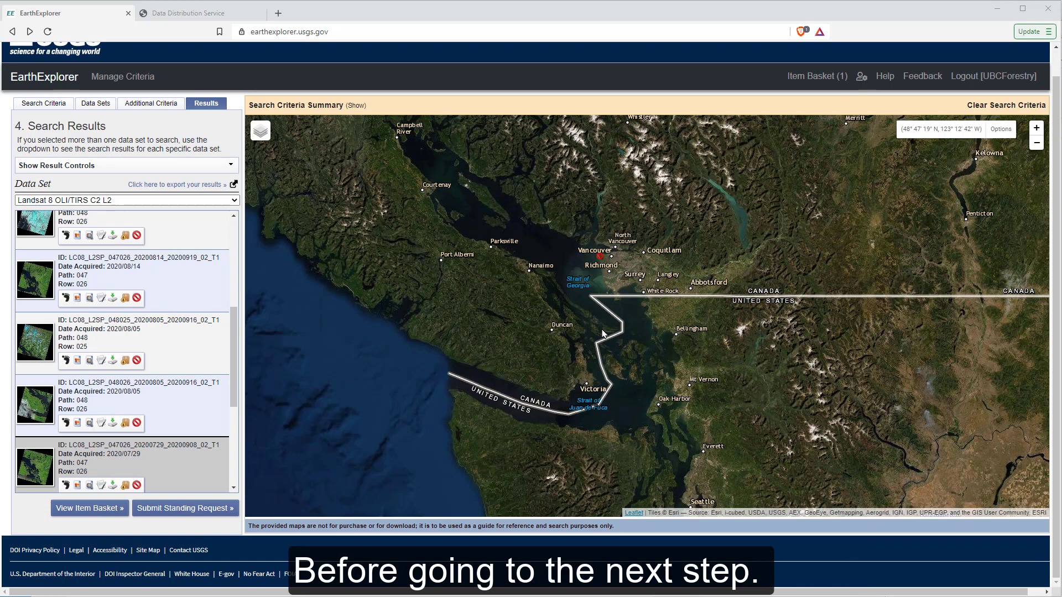
click(185, 17)
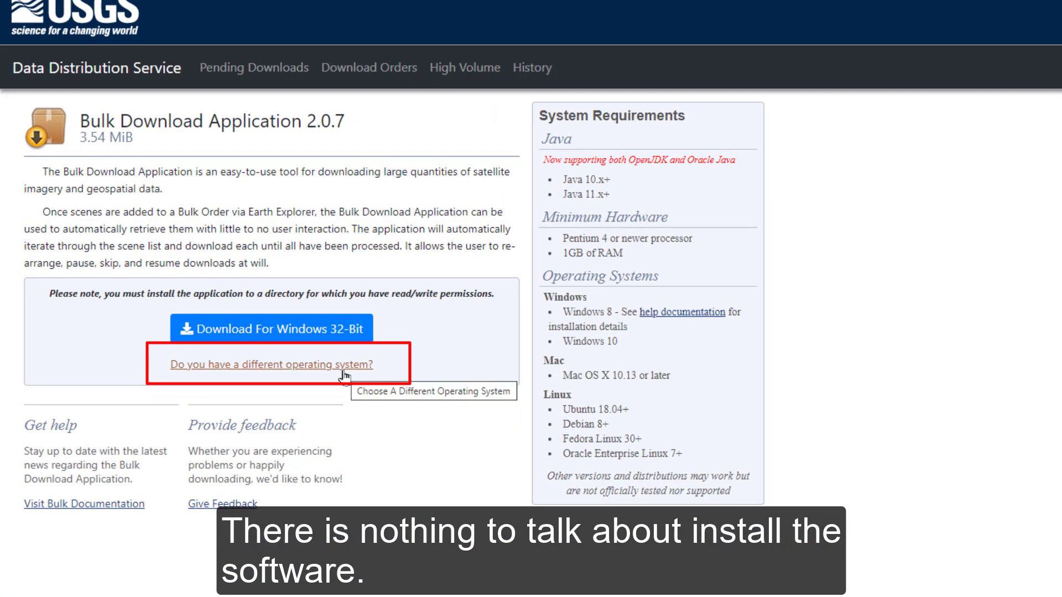
click(344, 376)
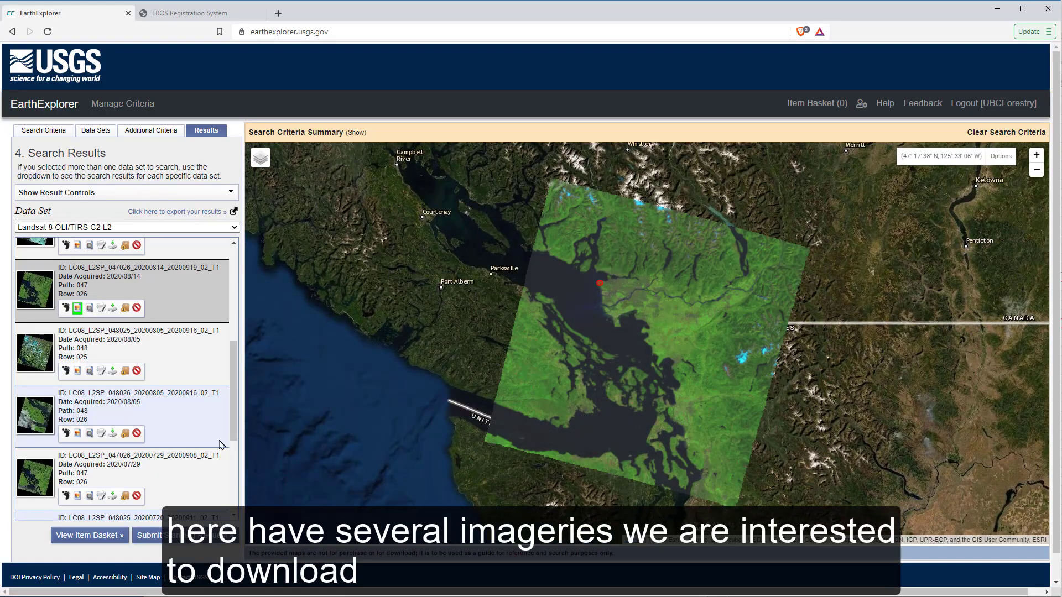
Overlay the browse images of the two 2020/07/20 scenes, path 048 rows 025 and 026, on the map.
scroll(166, 442, down, 2)
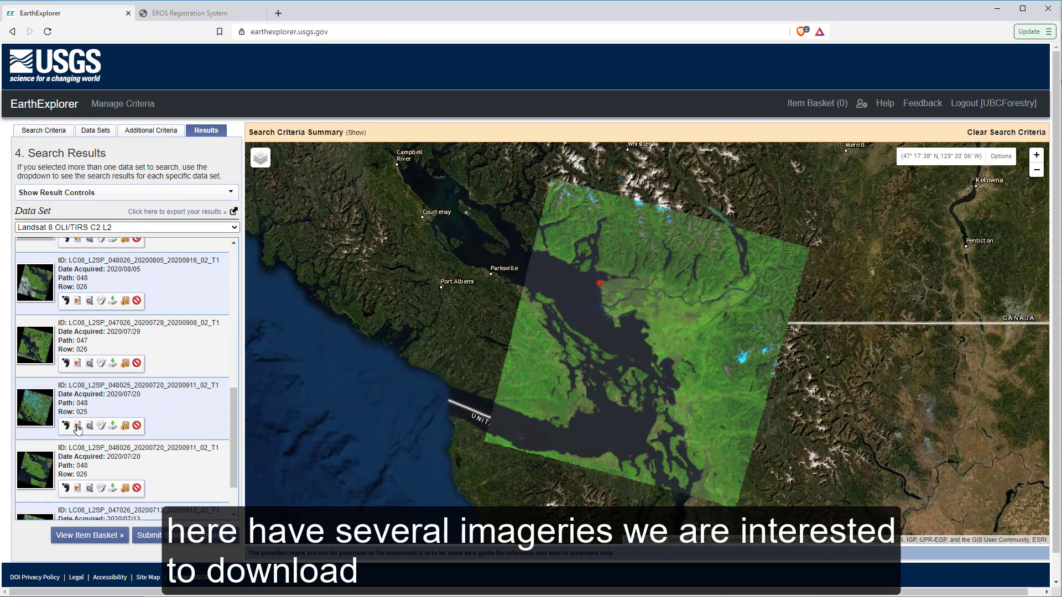
click(78, 426)
click(78, 489)
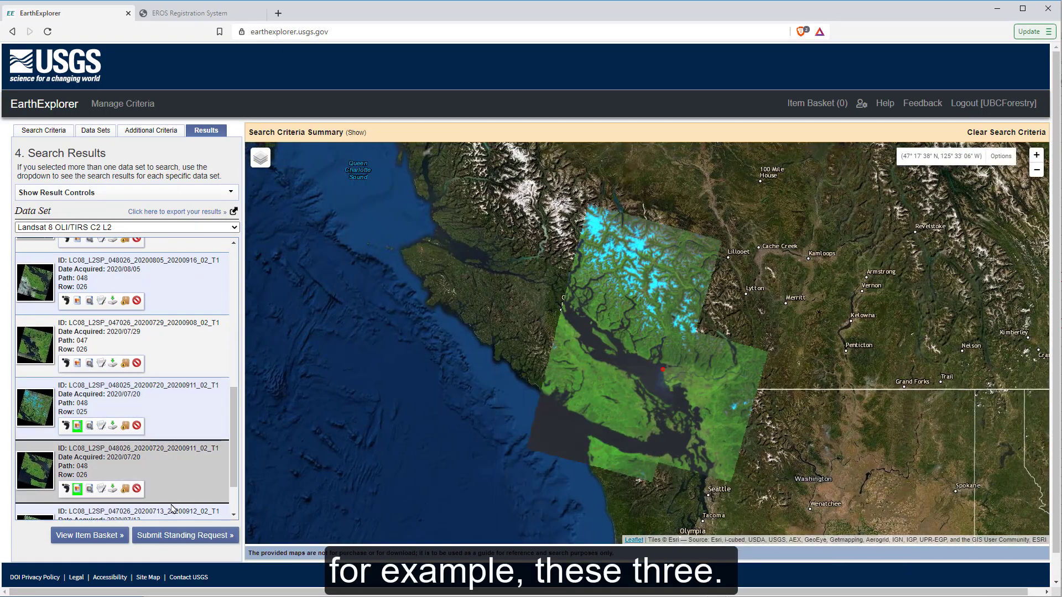
Add the 2020/08/14 scene and the two 2020/07/20 scenes to bulk download, and view the item basket.
mouse_move(233, 461)
mouse_down()
mouse_move(244, 389)
mouse_move(232, 446)
mouse_up()
scroll(233, 446, down, 5)
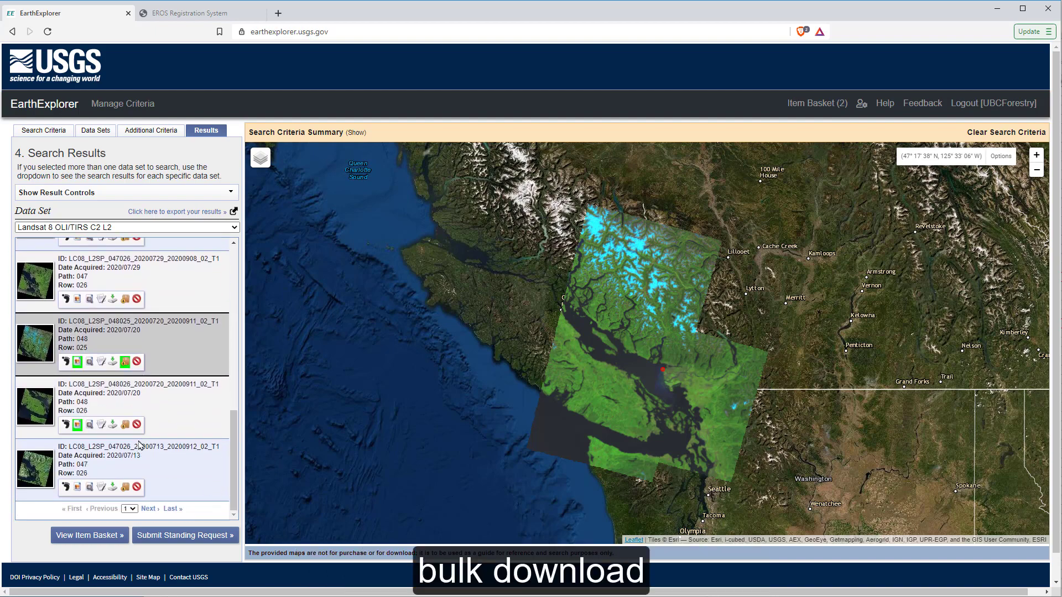
click(125, 427)
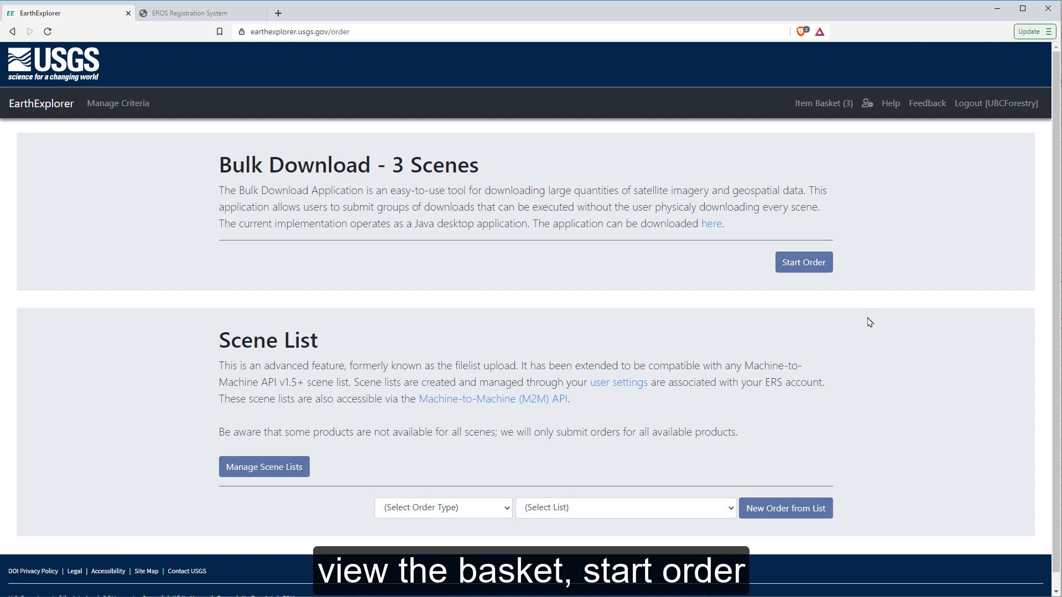
Submit the bulk download order for the three Landsat 8 scenes and open its order tracking page.
click(812, 262)
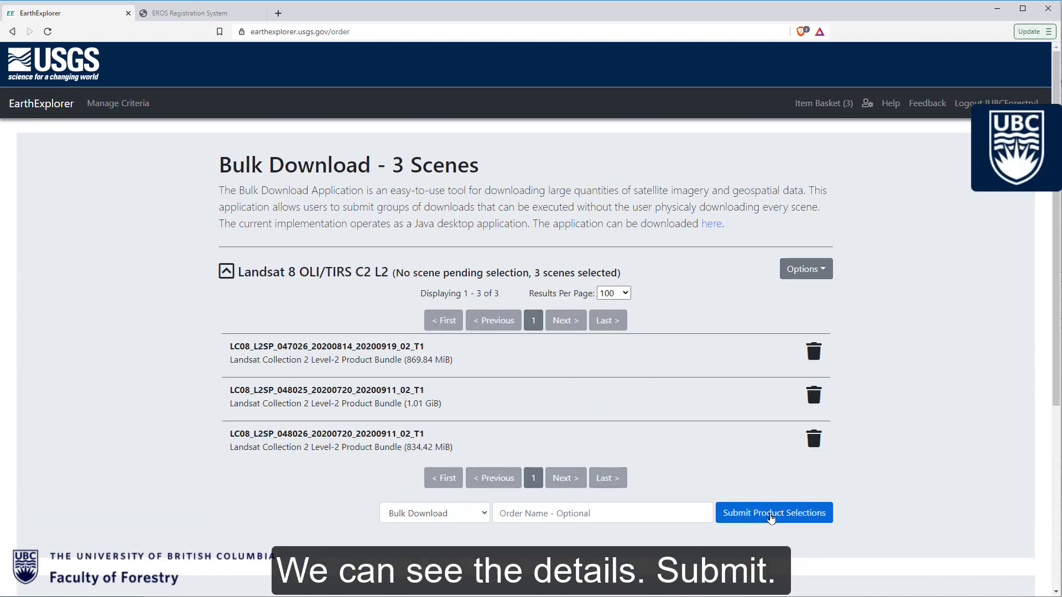
click(771, 514)
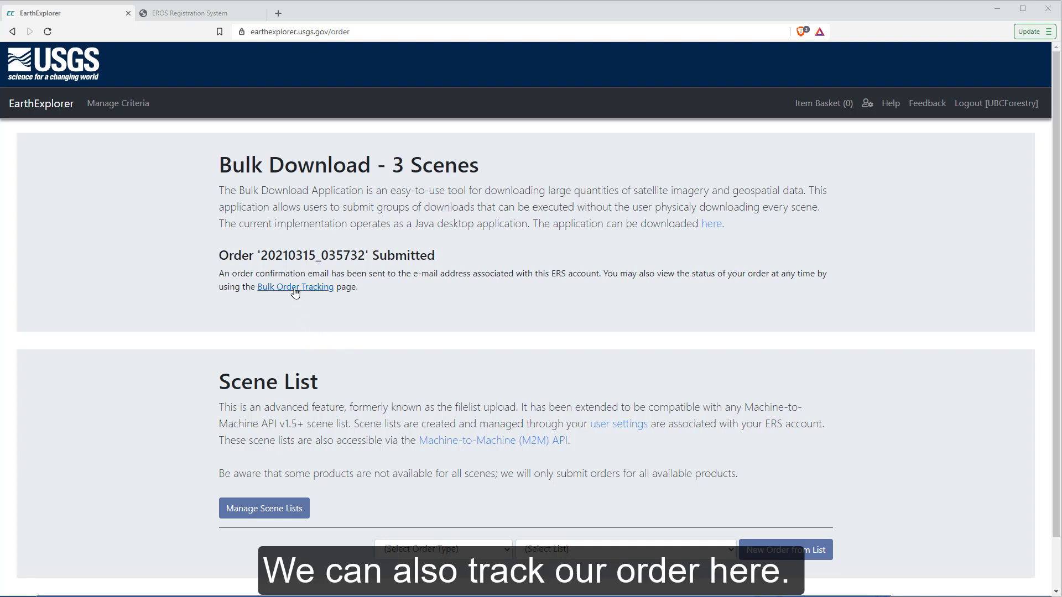
click(295, 287)
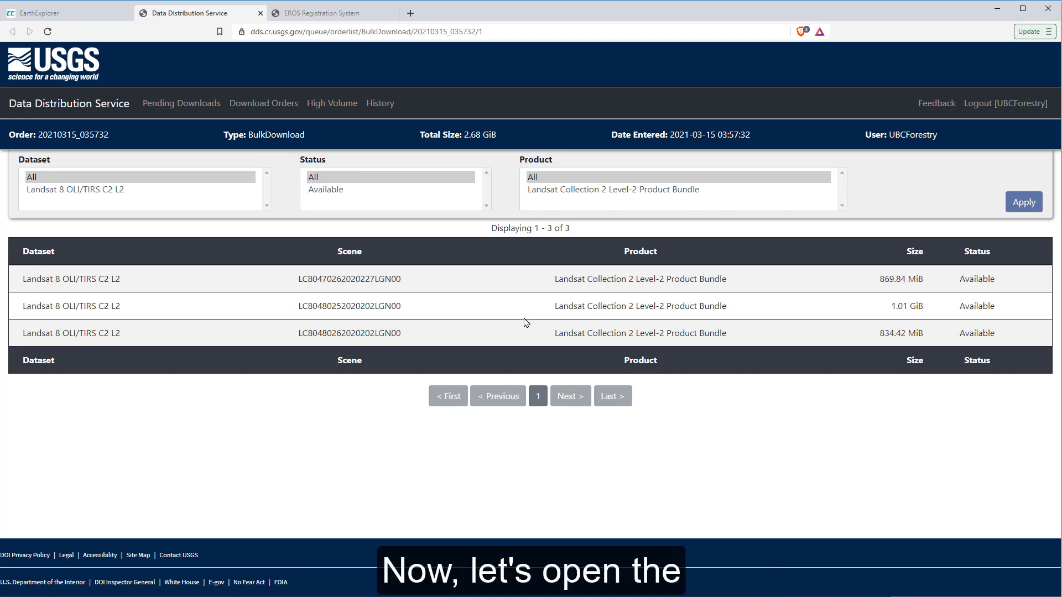
Switch to the Bulk Download Application, running it as administrator, and log in with the account username and password.
key(super)
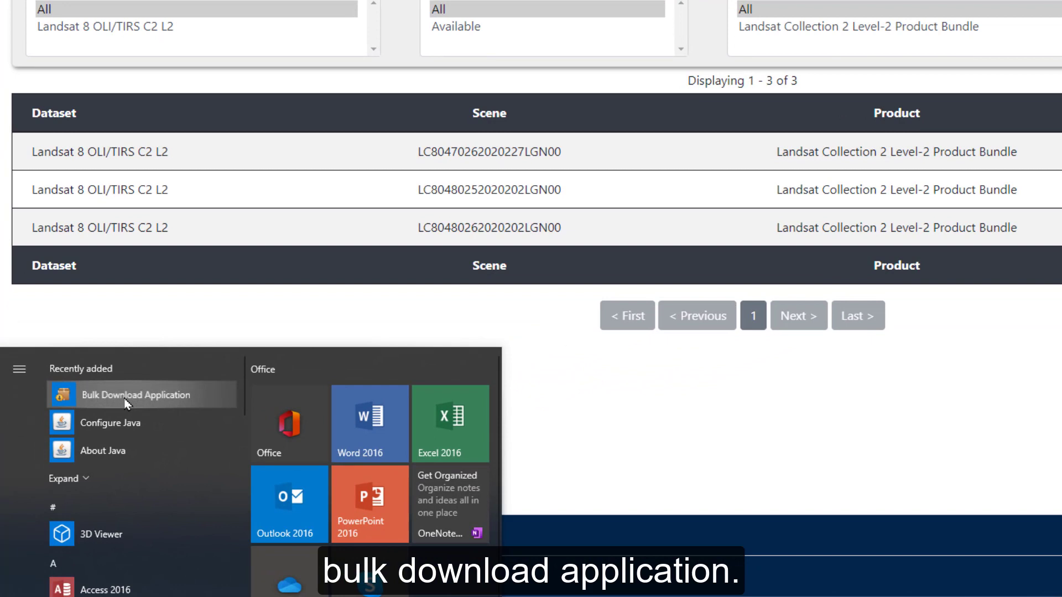
right_click(126, 404)
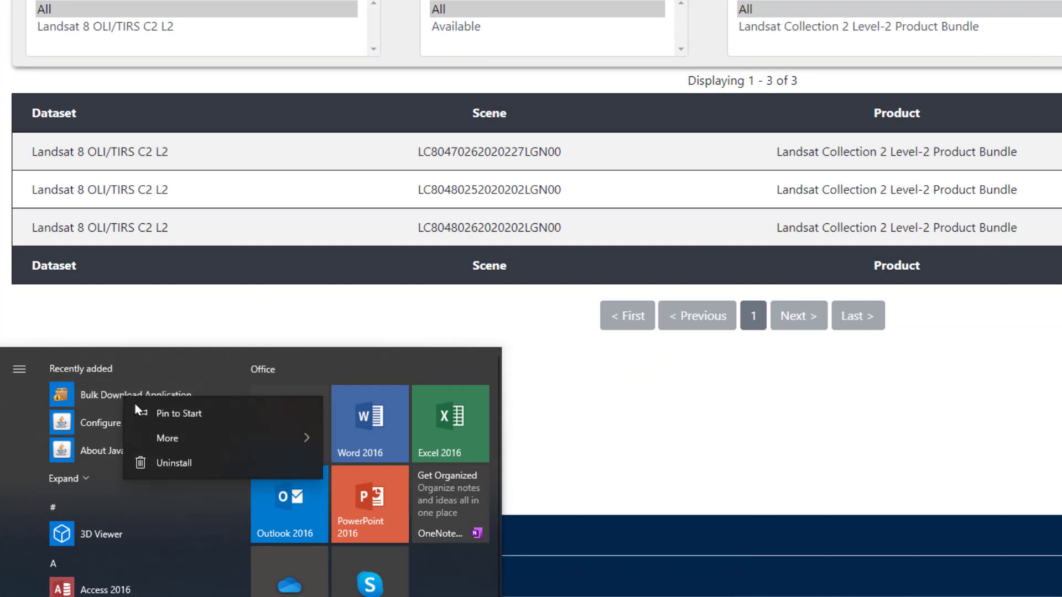
mouse_move(202, 437)
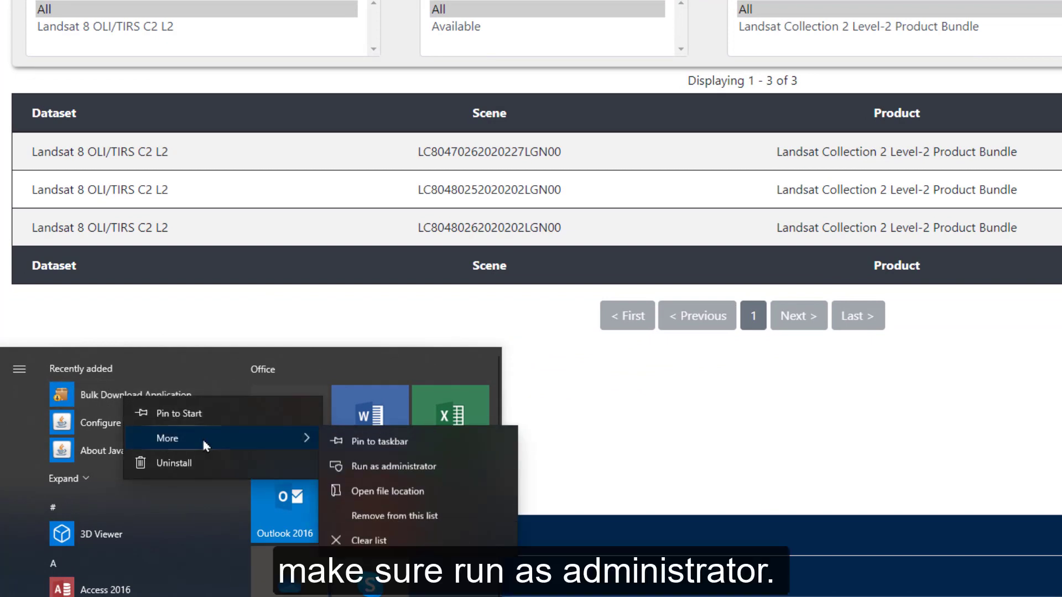
click(406, 470)
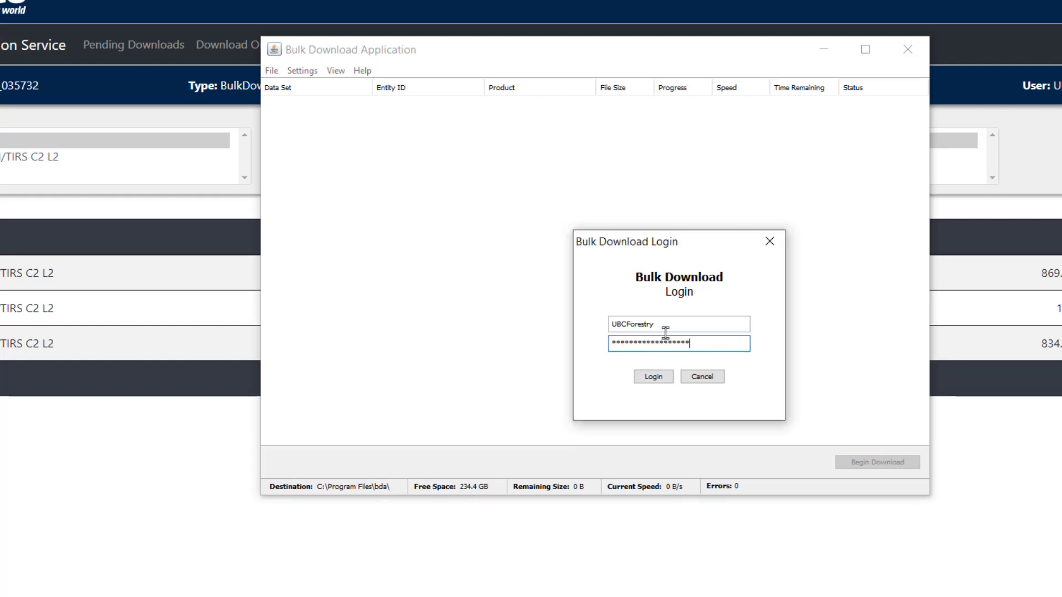
key(Return)
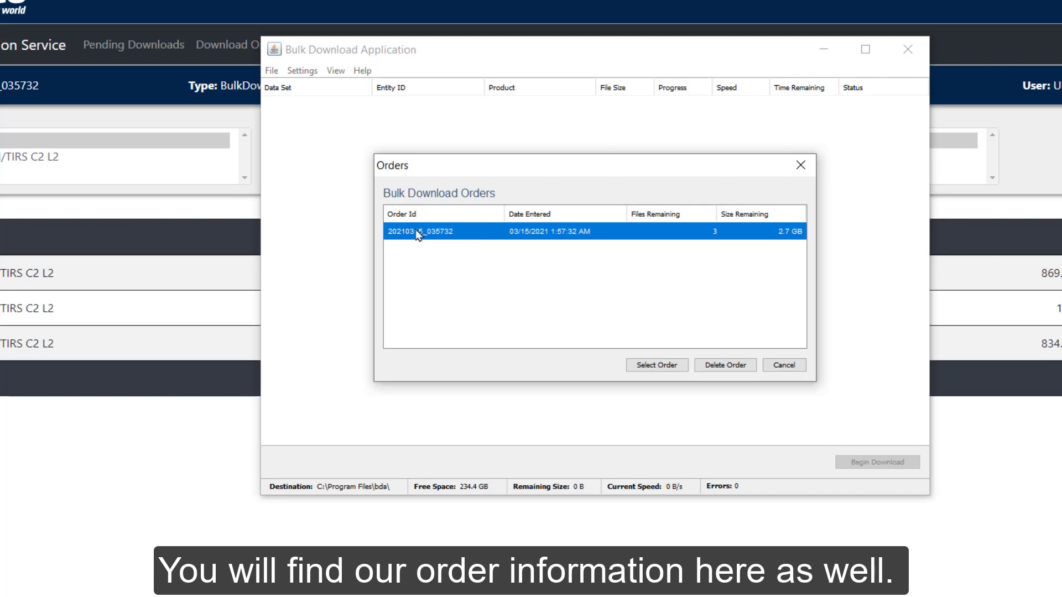
Load the submitted bulk download order and highlight its second and third Landsat 8 scenes in the file list.
click(644, 366)
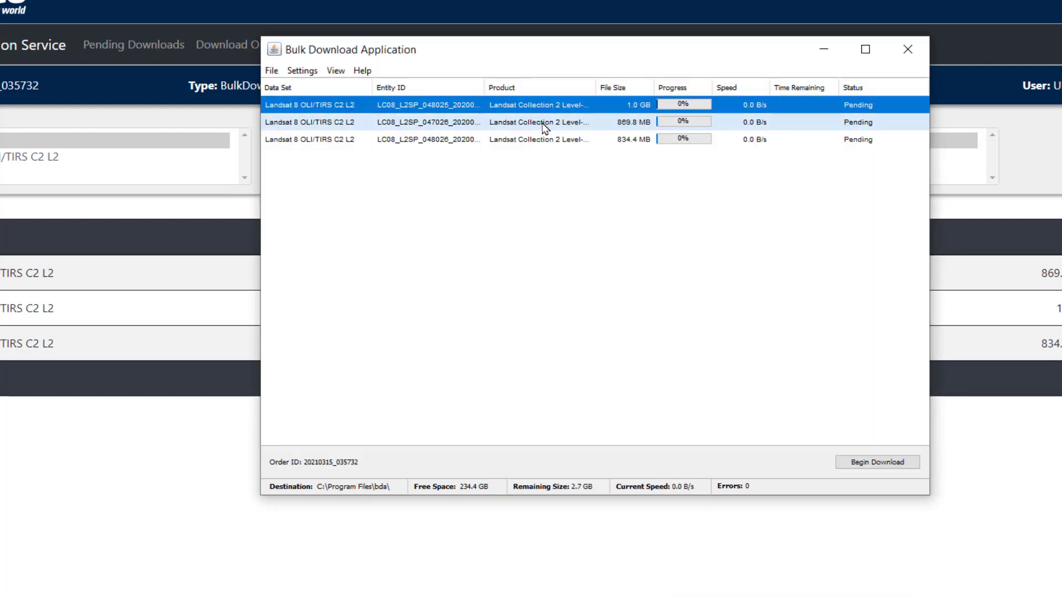
click(427, 123)
click(418, 139)
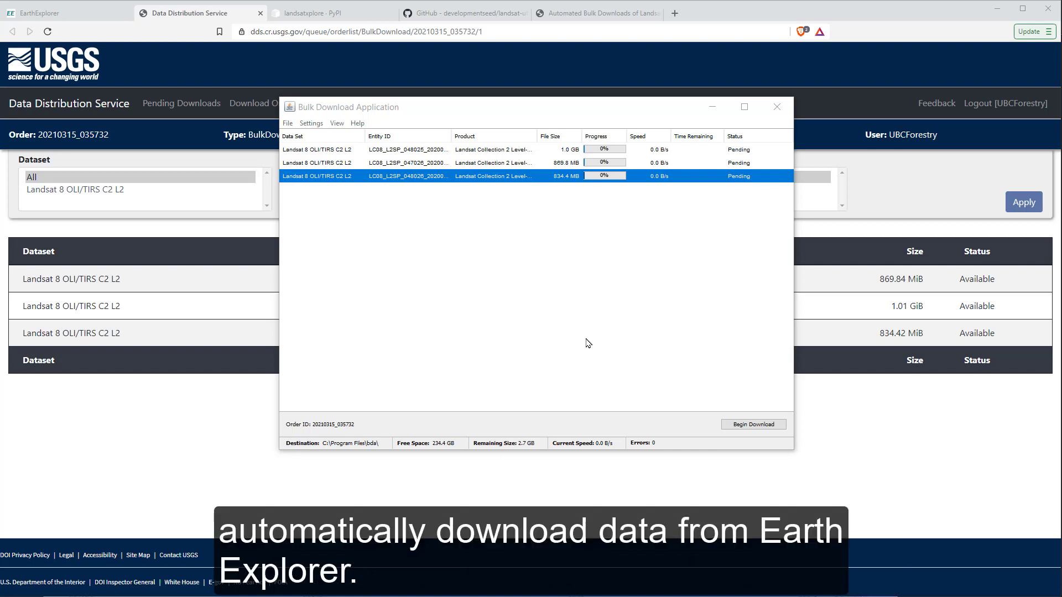
Look through the web pages on automated Landsat downloads: landsatxplore on PyPI, landsat-util on GitHub, and the Geology and Python blog tutorial.
click(333, 13)
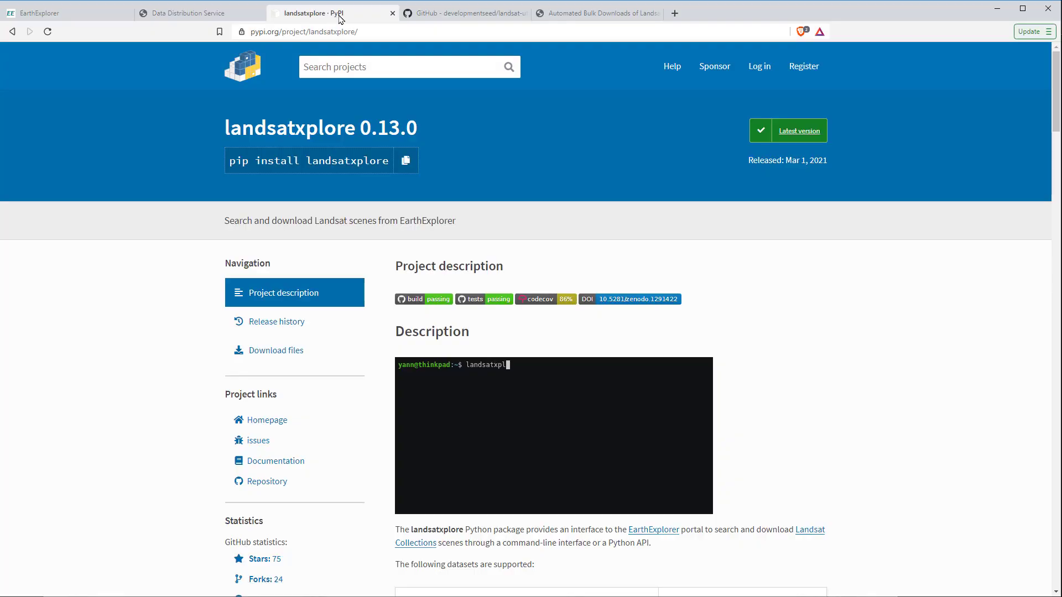
click(485, 12)
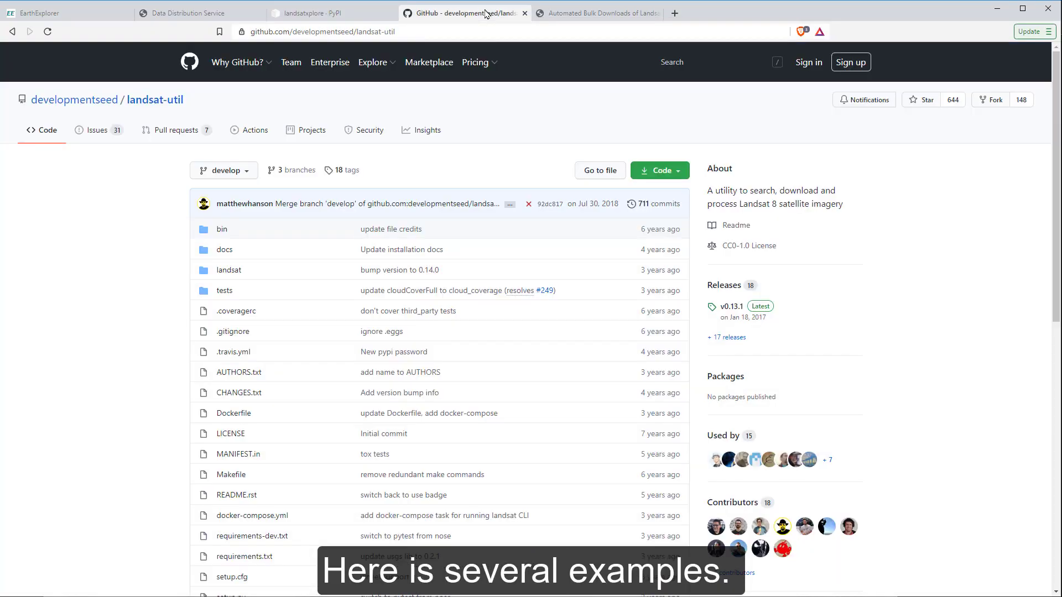
click(595, 13)
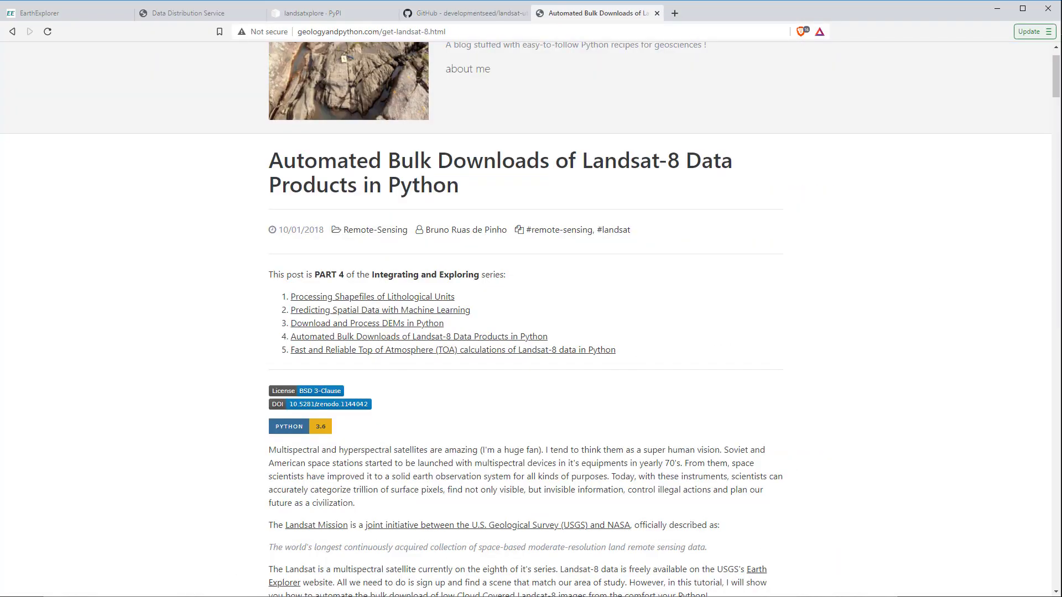
drag(1058, 95, 1040, 61)
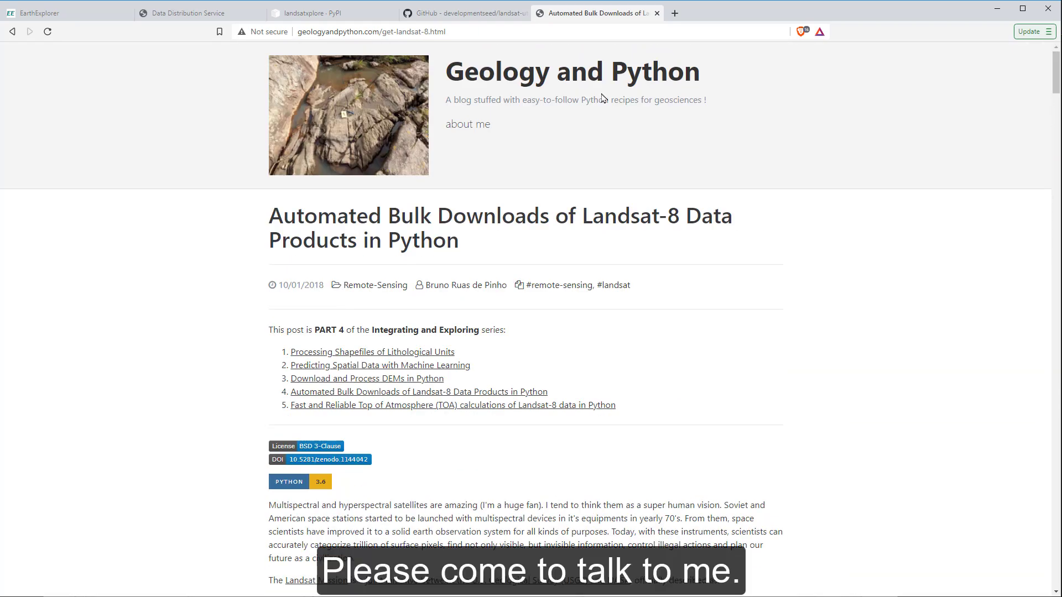
click(332, 15)
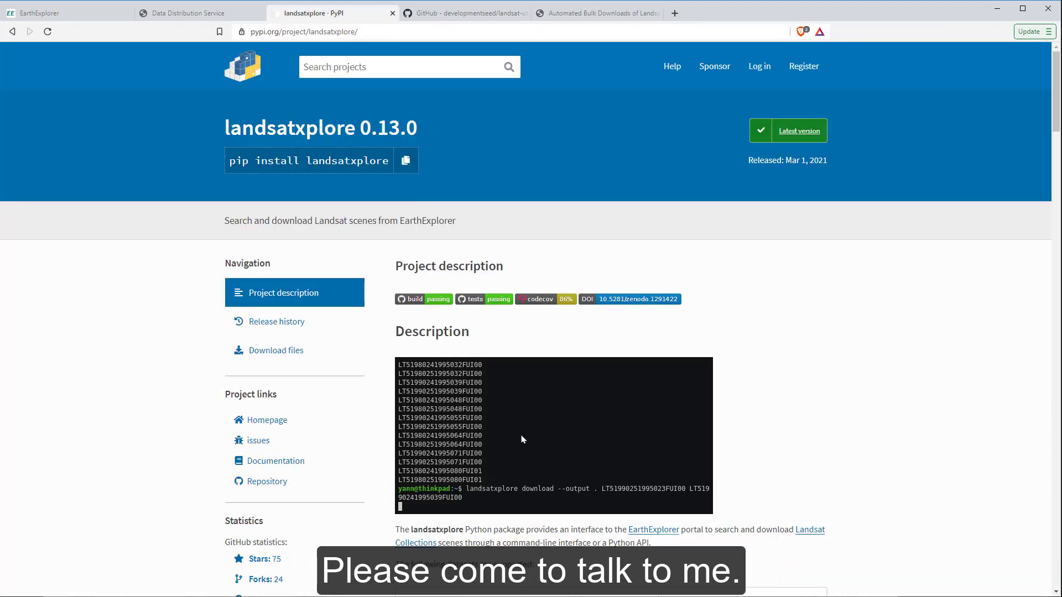